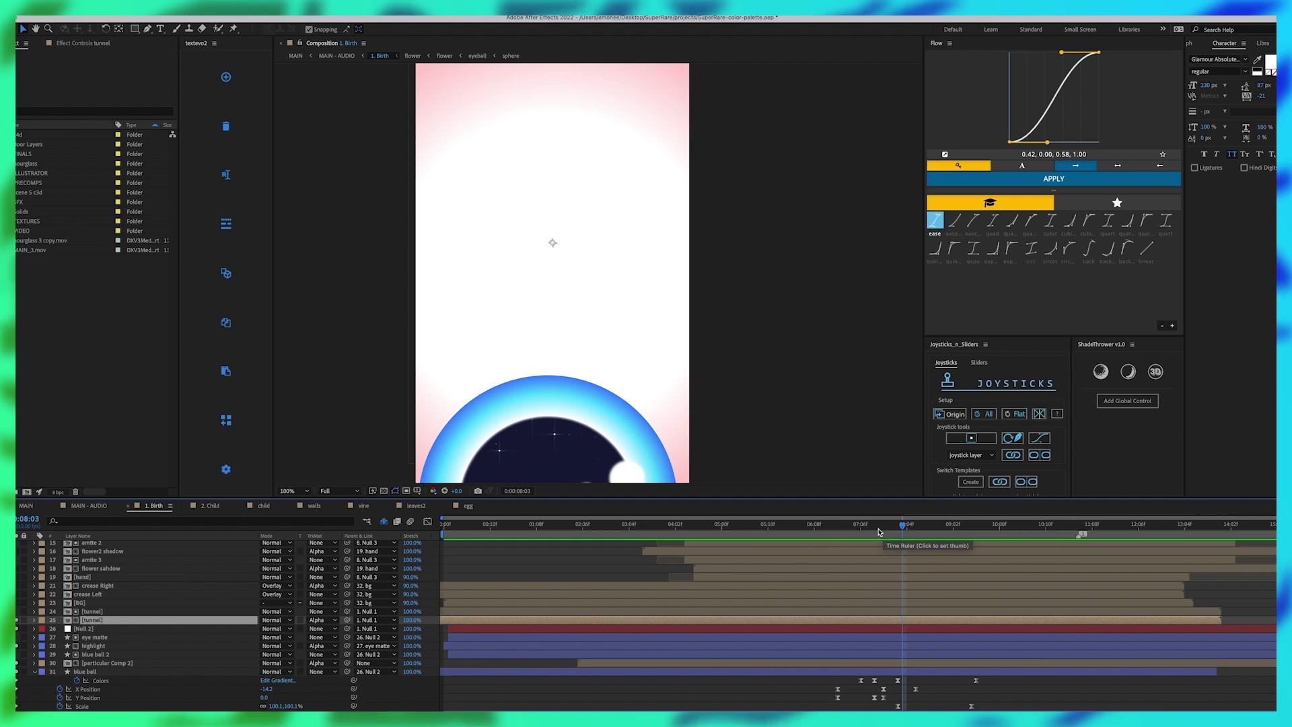
Step: Select the blue ball layer in the 1. Birth composition and scrub through its eye animation between about 7 and 8 seconds
left_click(876, 526)
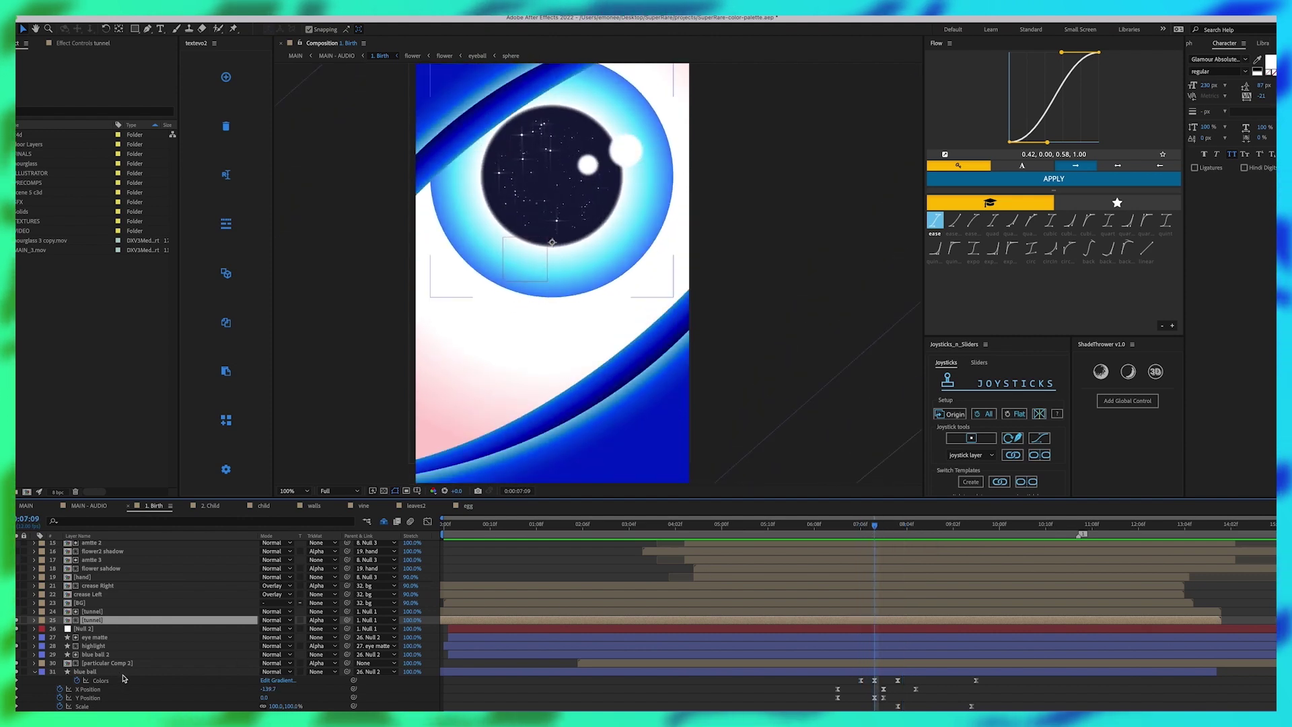
left_click(124, 673)
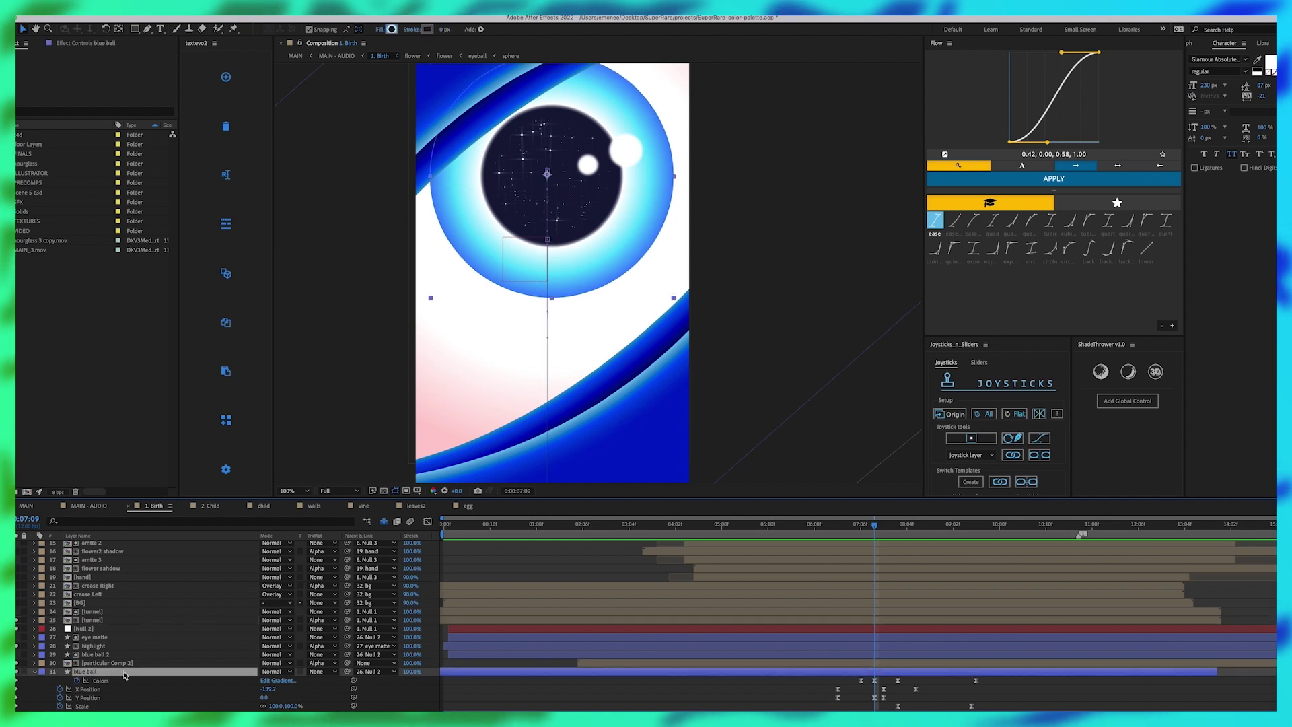
left_click_drag(874, 527, 893, 545)
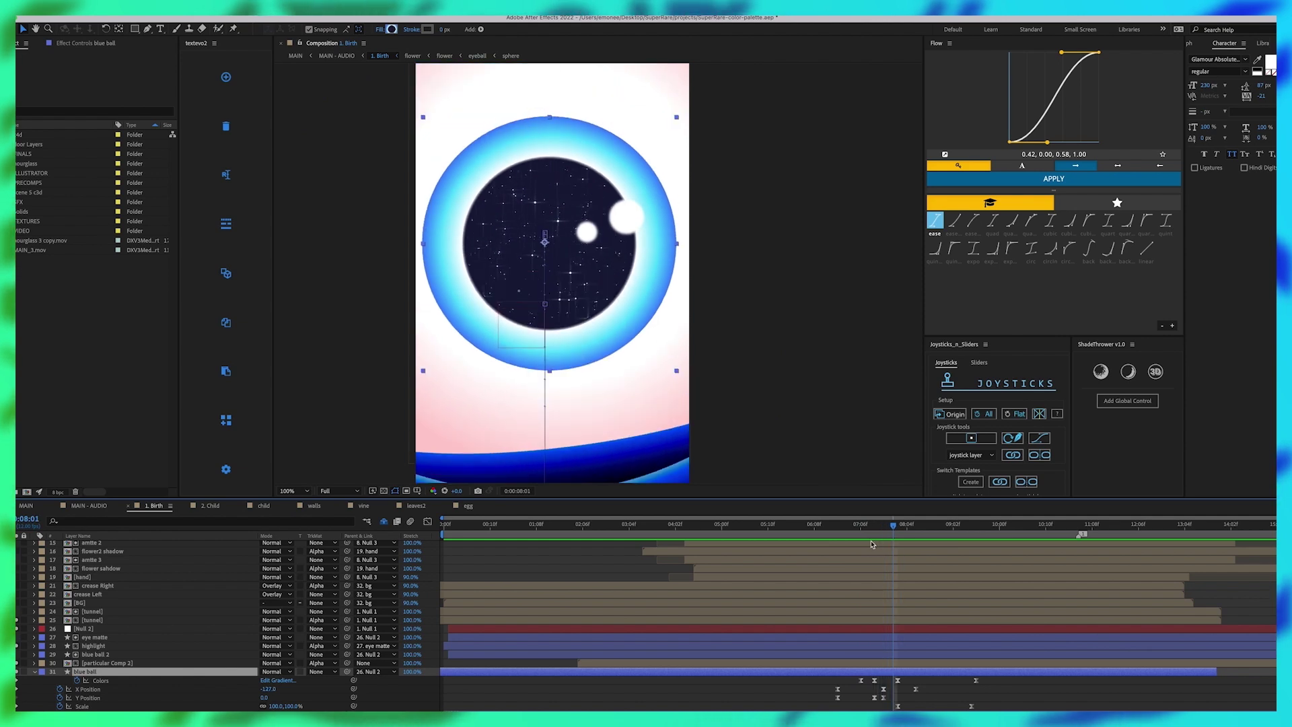
mouse_move(899, 535)
left_mouse_down()
mouse_move(867, 535)
mouse_move(883, 534)
left_mouse_up()
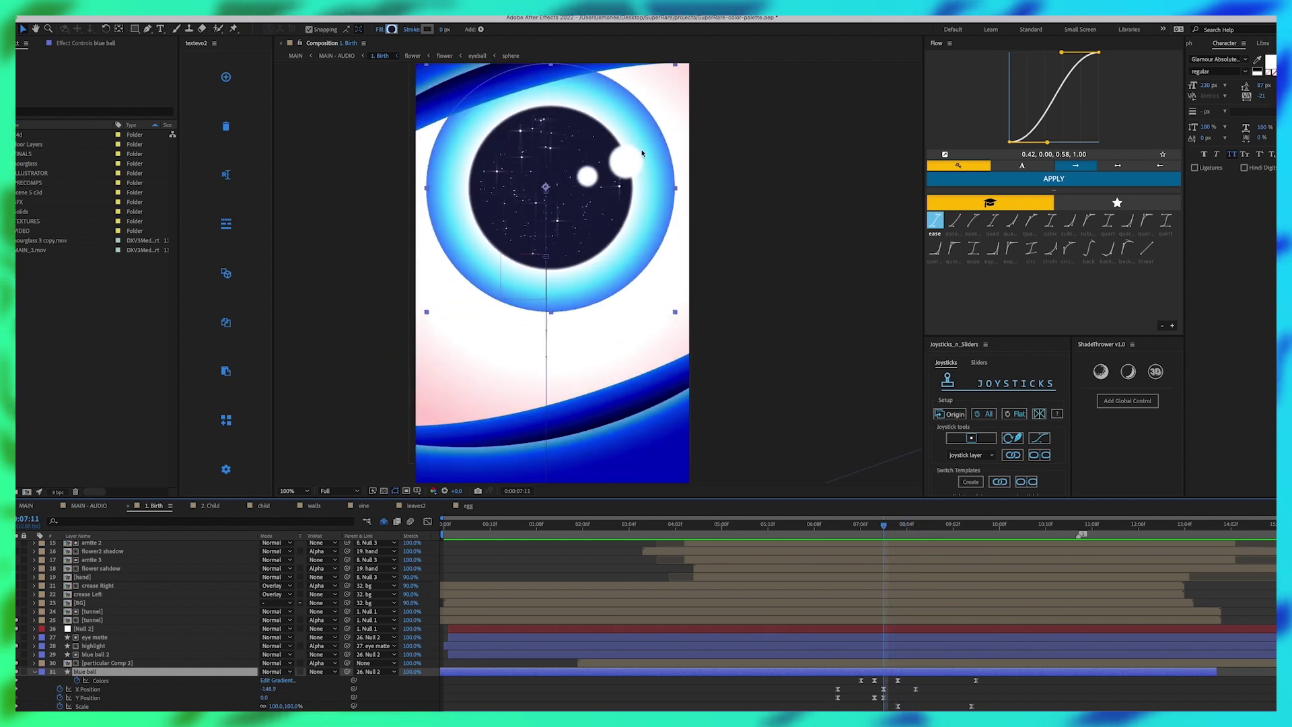
mouse_move(884, 534)
left_mouse_down()
mouse_move(857, 536)
mouse_move(893, 539)
left_mouse_up()
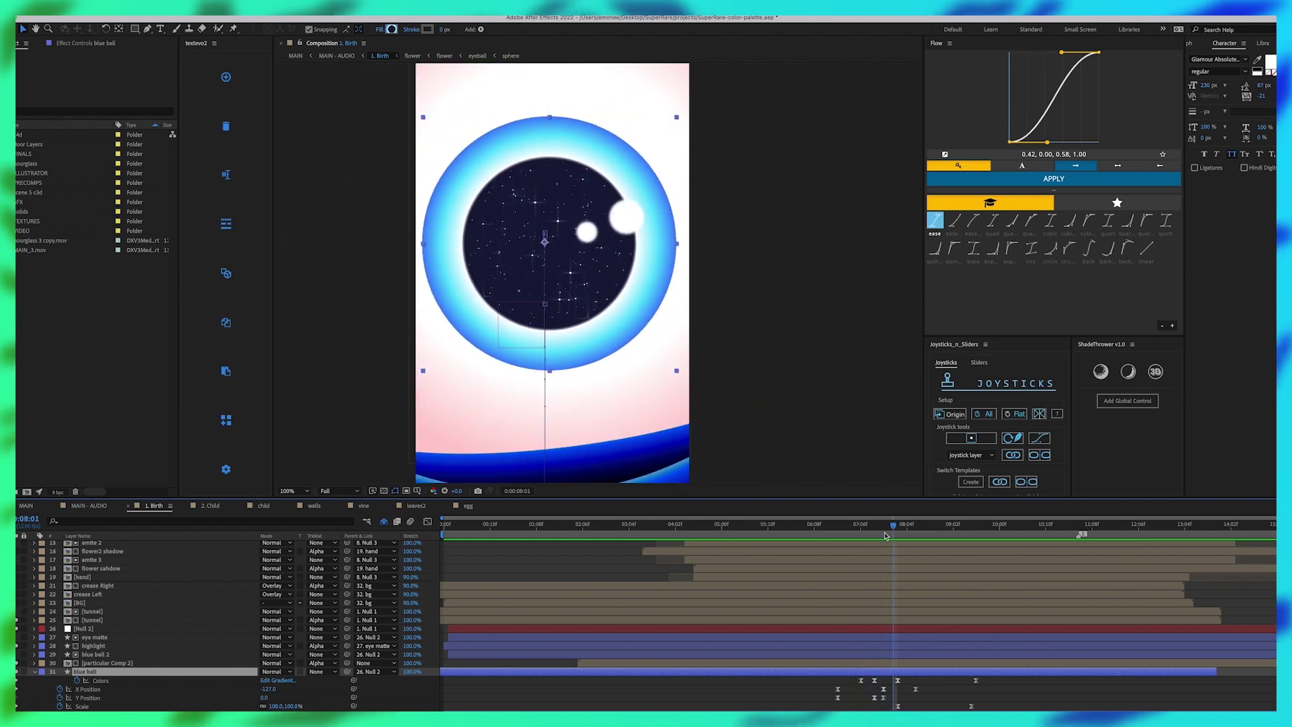
left_click_drag(886, 535, 856, 532)
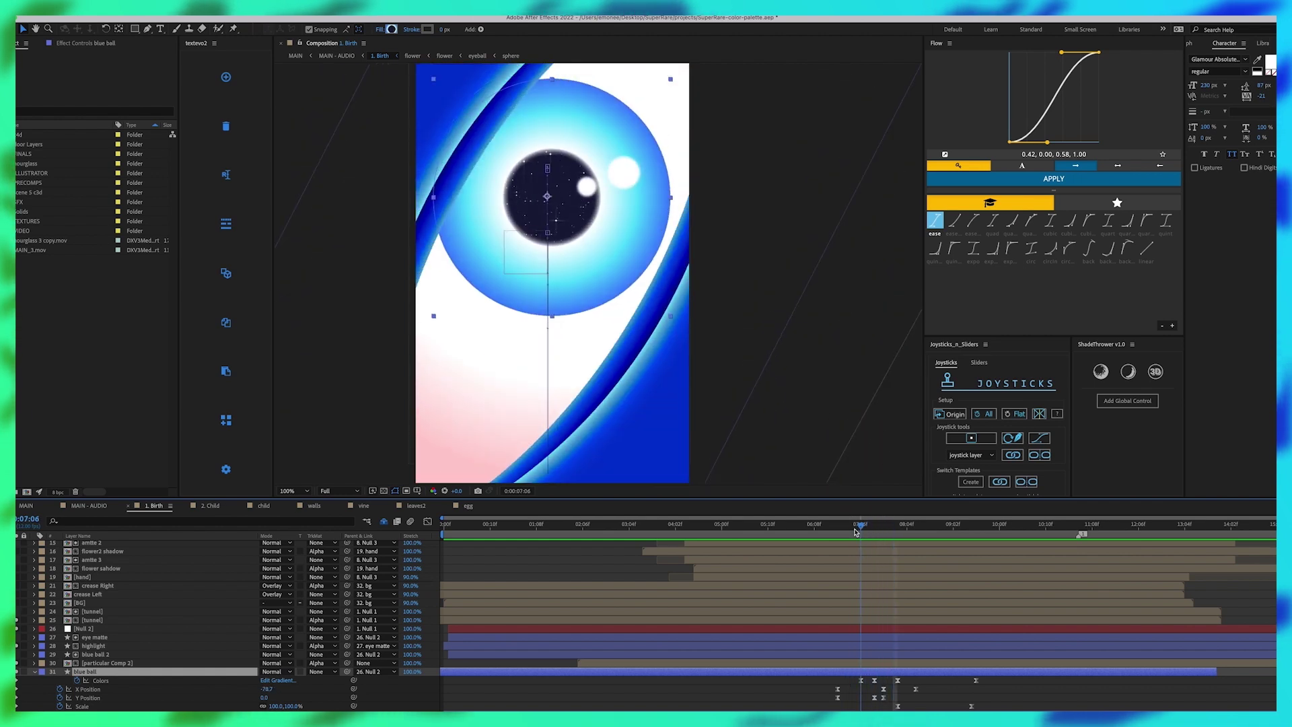
Step: Inspect the blue ball's gradient colour stops at its Colors keyframes around 7 and 8 seconds
left_click(267, 682)
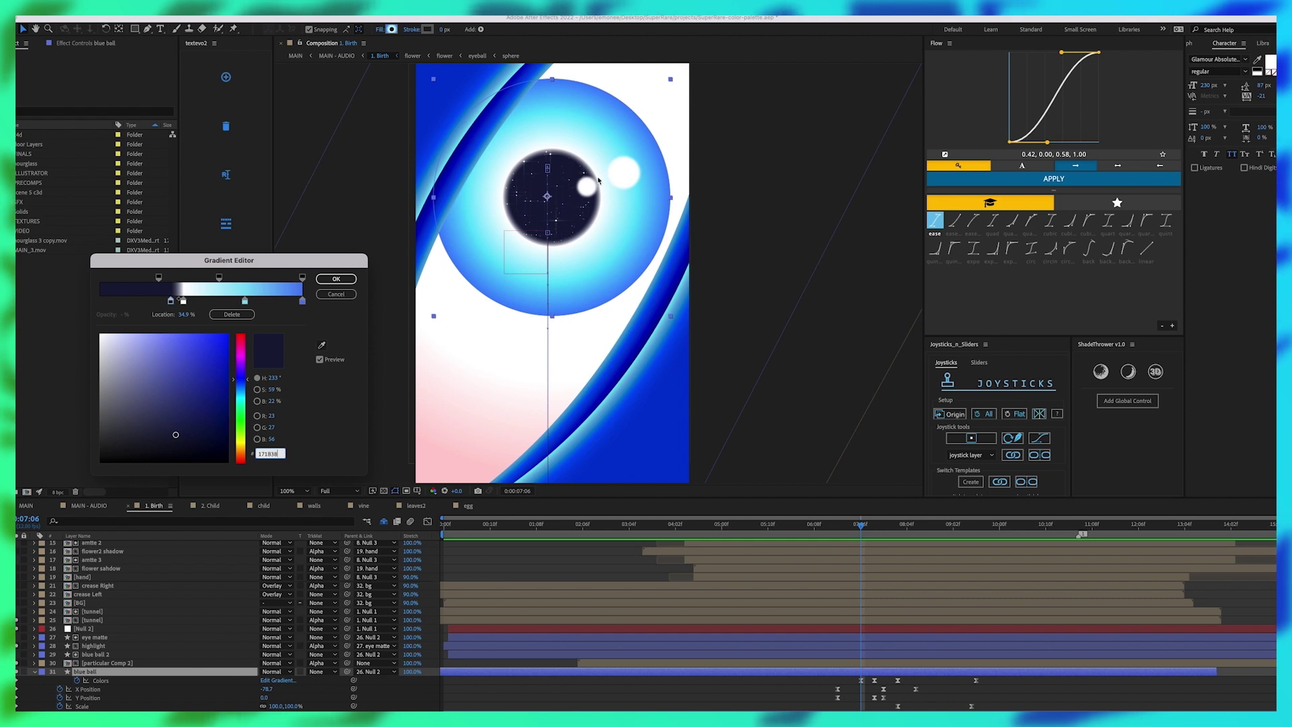
left_click(336, 279)
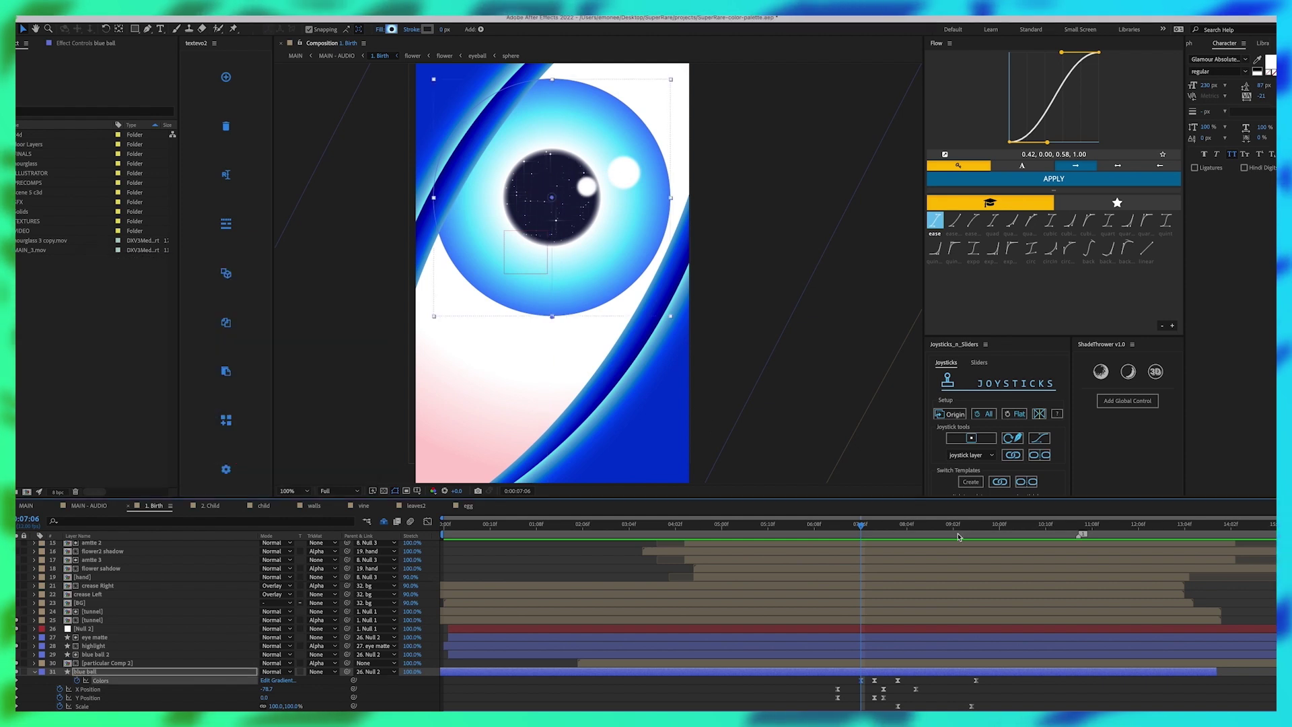
left_click_drag(861, 526, 898, 529)
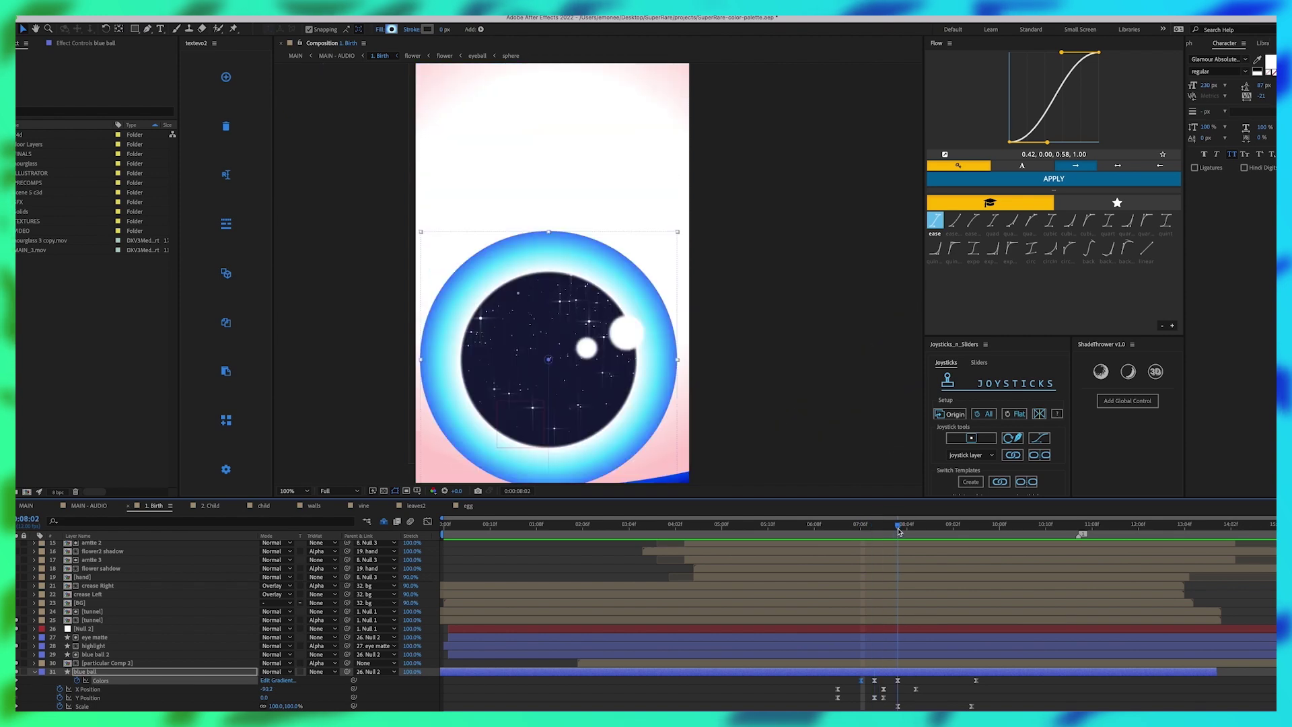
left_click(391, 29)
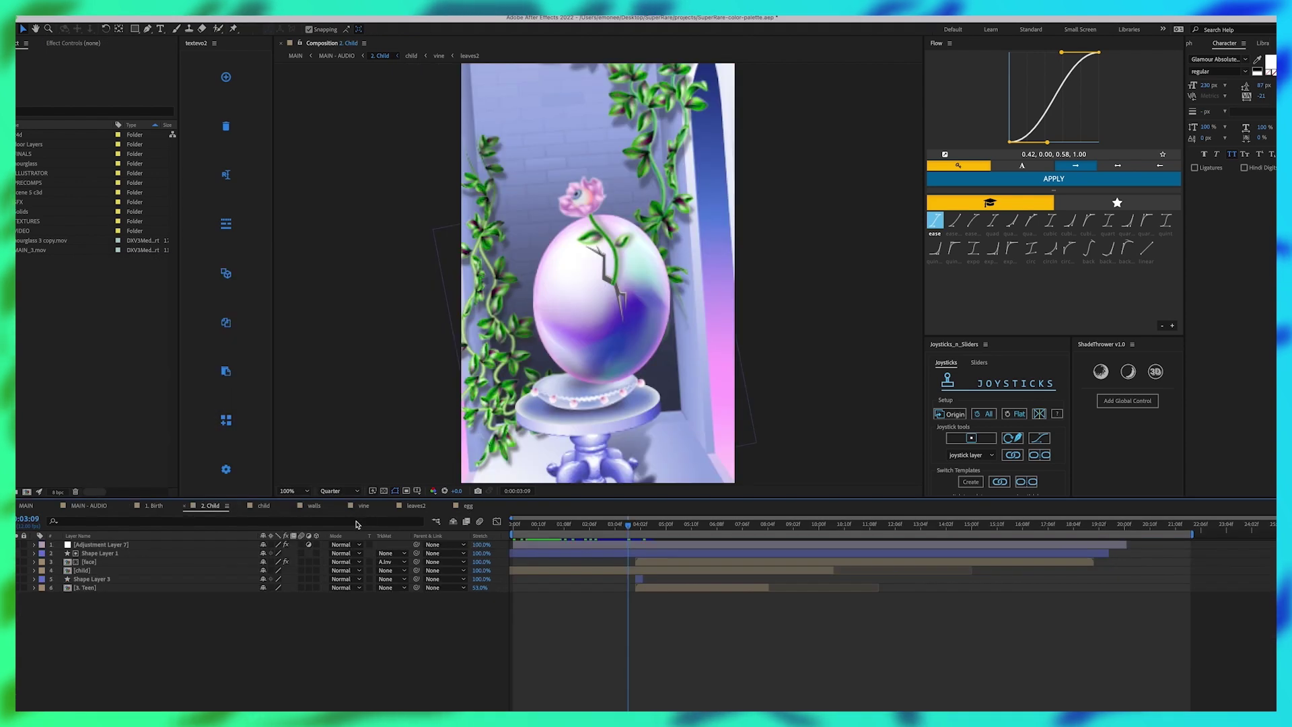
Step: Open the child precomp from the start of the 2. Child composition and scrub through the egg cracking animation
key("Home")
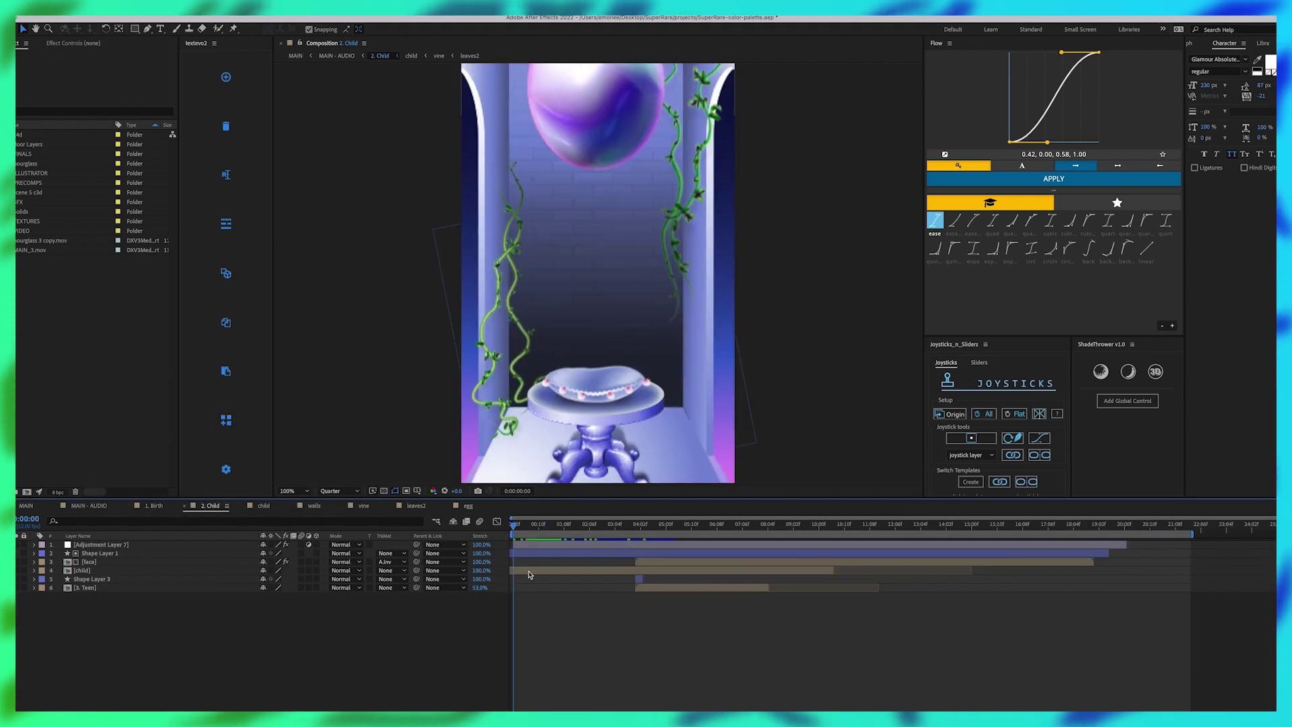
double_click(529, 572)
left_click_drag(635, 531, 667, 529)
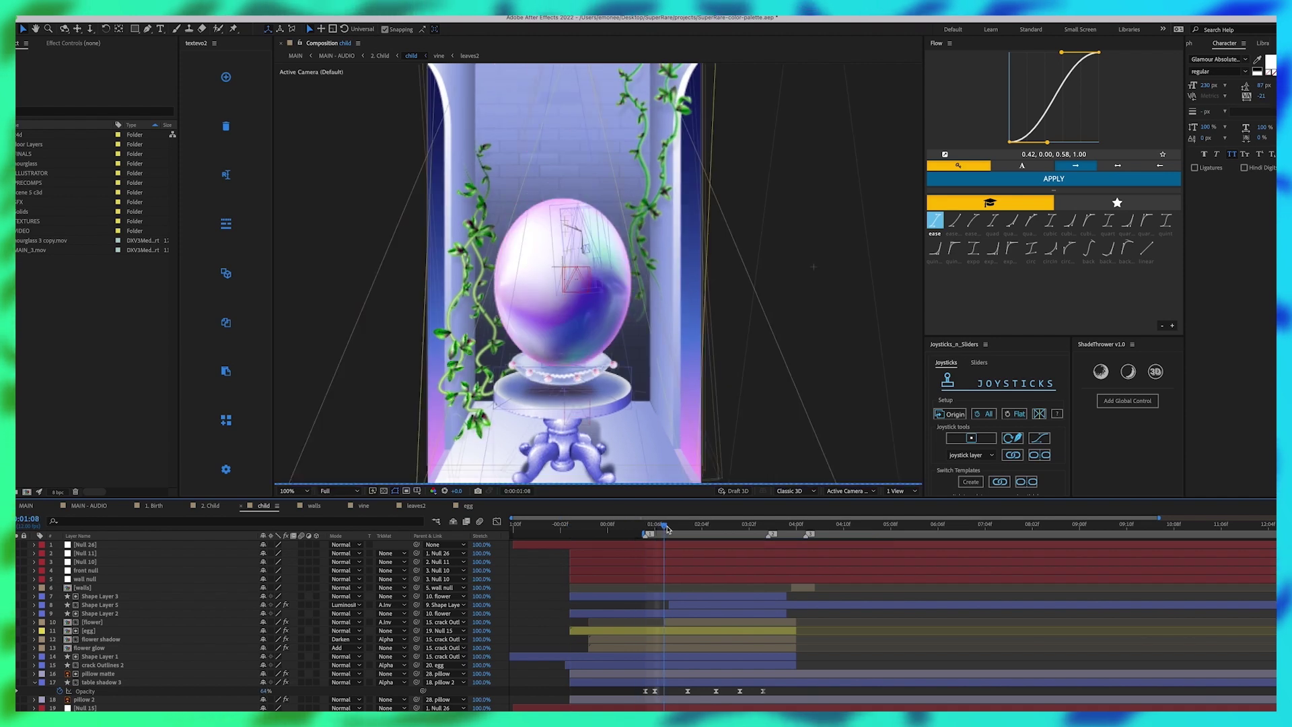
left_click_drag(667, 530, 683, 532)
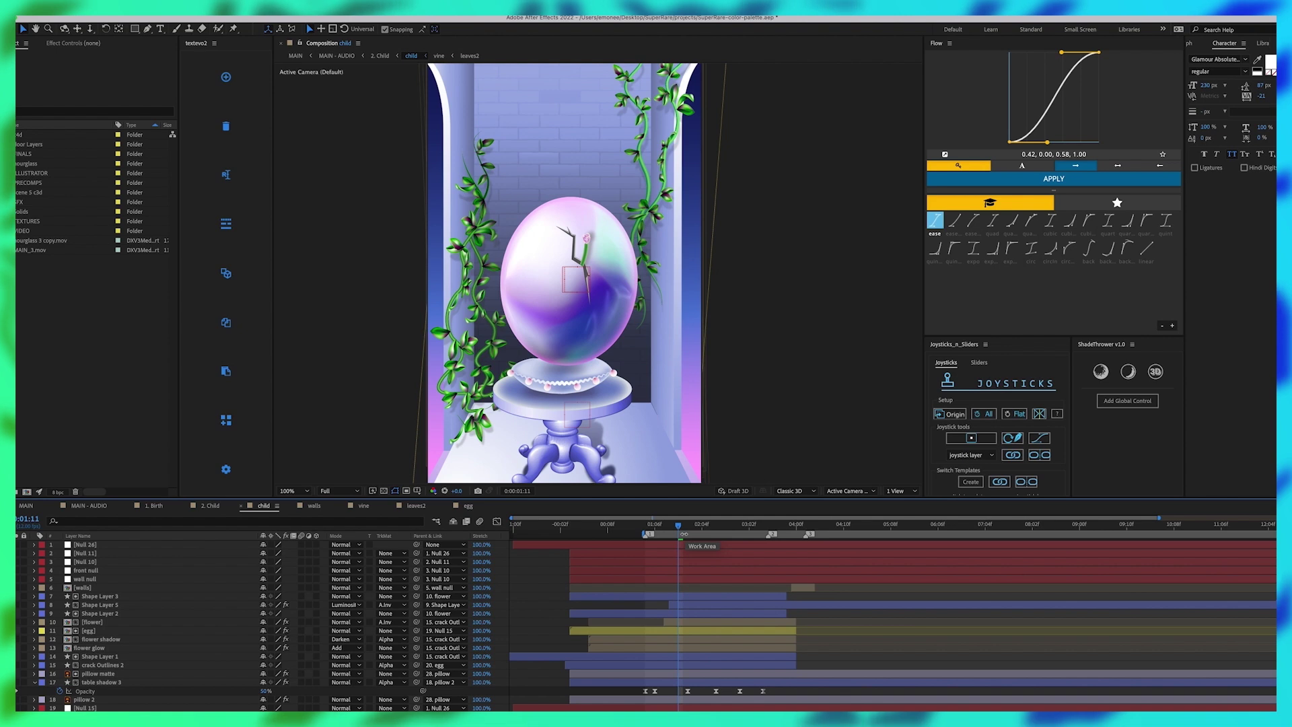
Step: Solo the lowest walls layer in the child composition and view the composition settings of its walls precomp
scroll(569, 582, "down", 6)
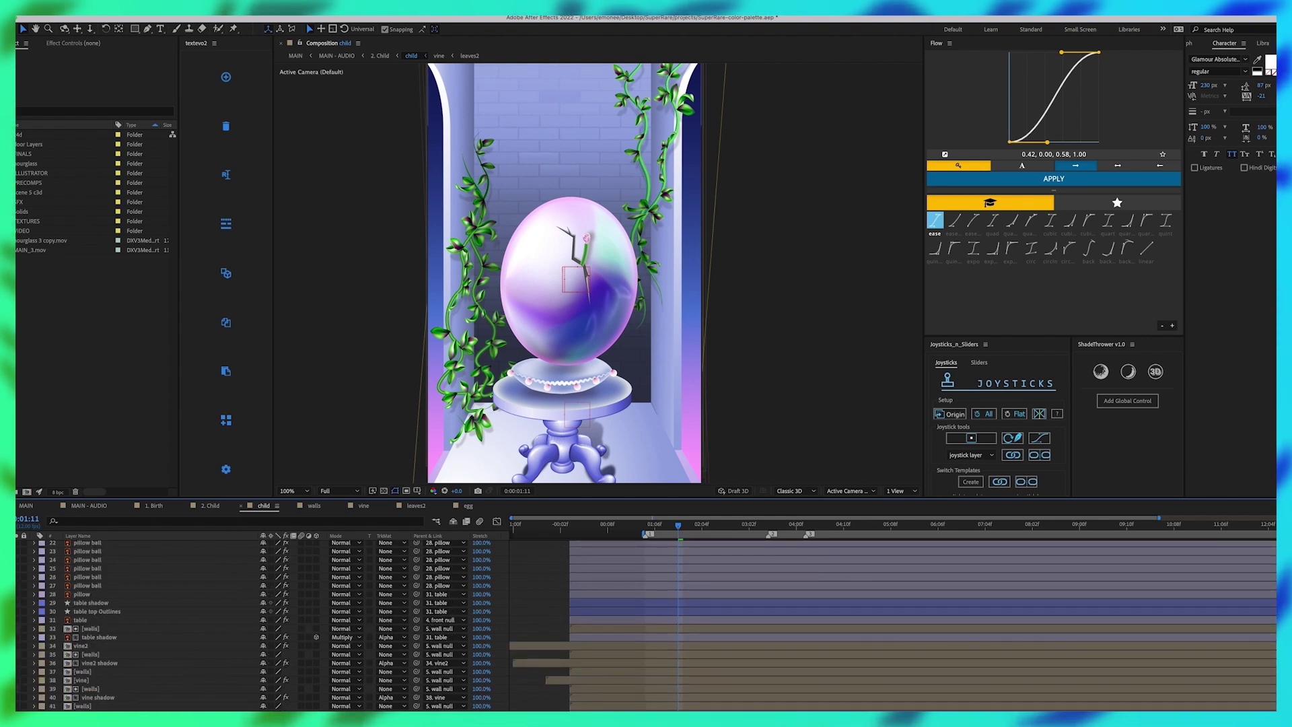
left_click(17, 706)
double_click(83, 706)
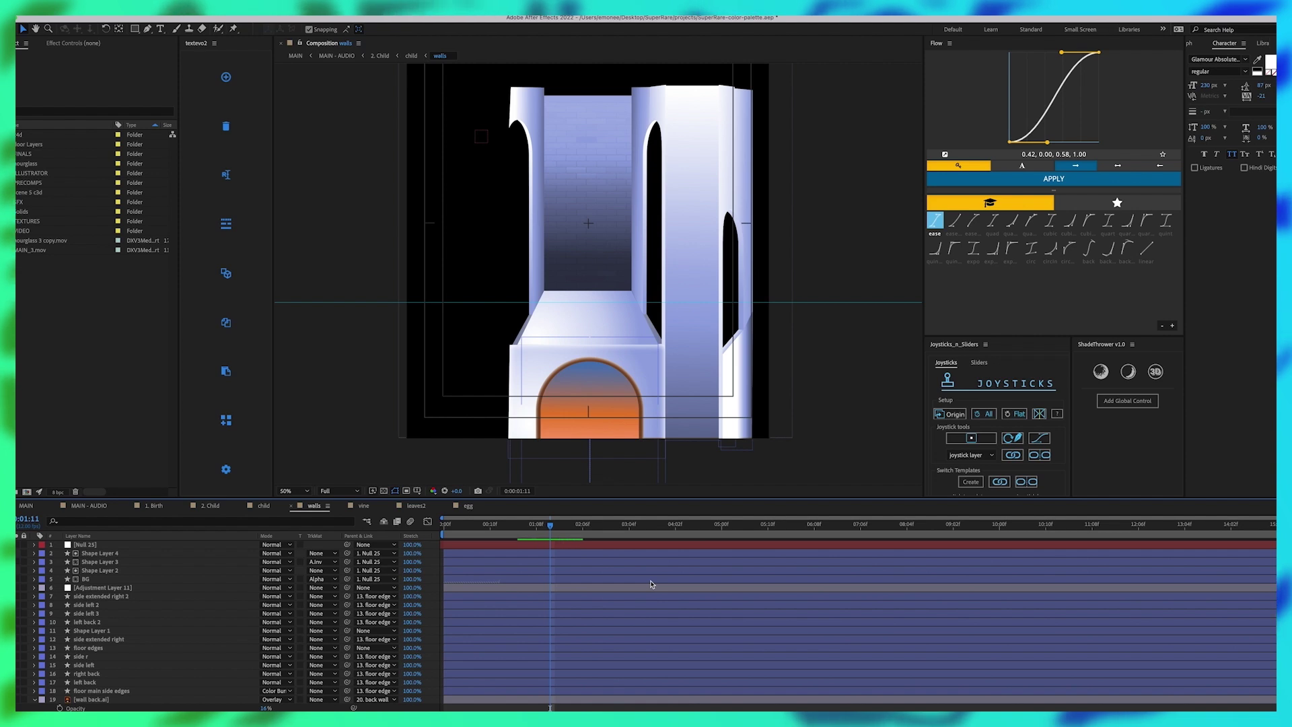
left_click(149, 8)
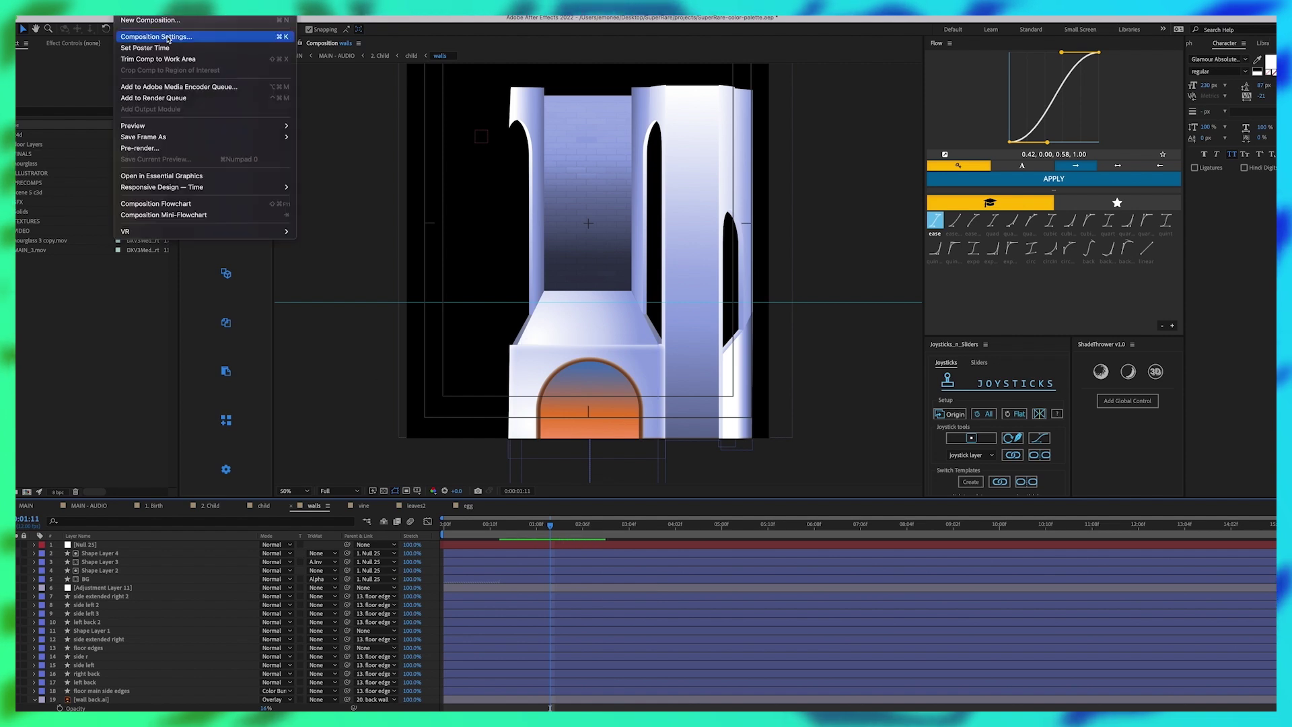
left_click(153, 38)
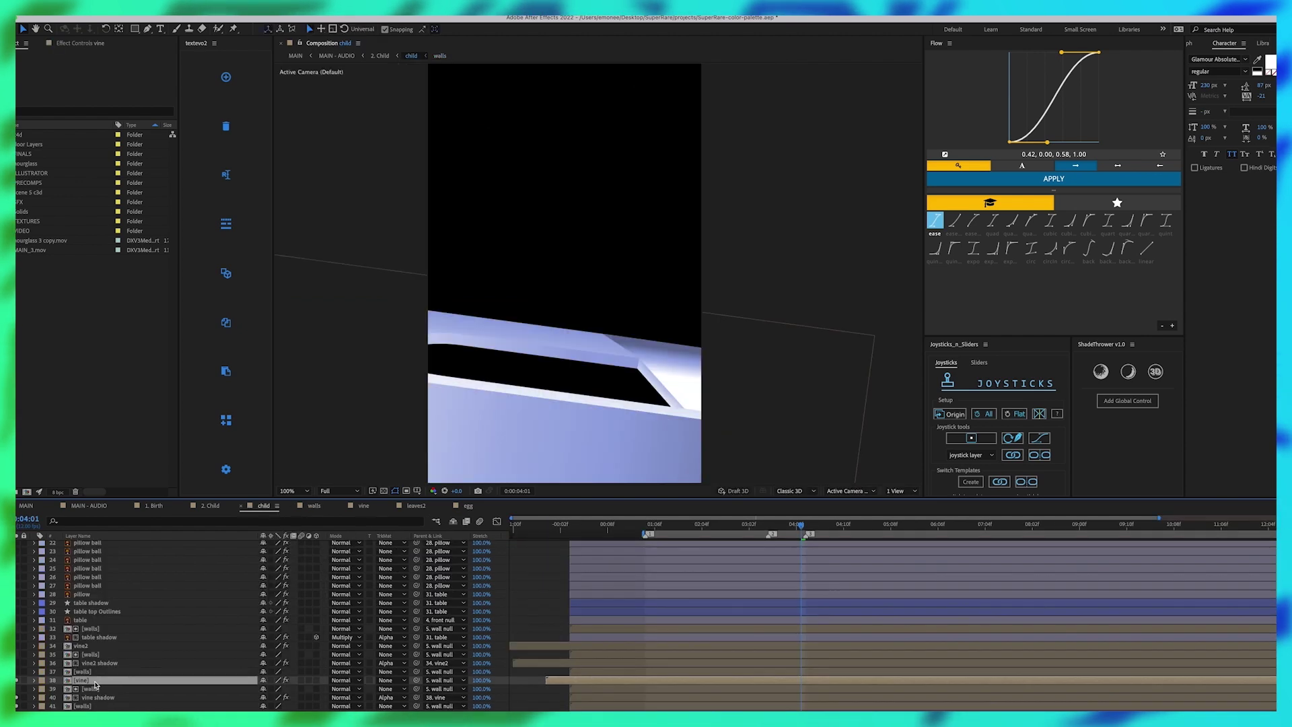
Step: Open the leaves2 precomp inside the vine composition and examine the Rotation expressions on its leaf layers
double_click(95, 682)
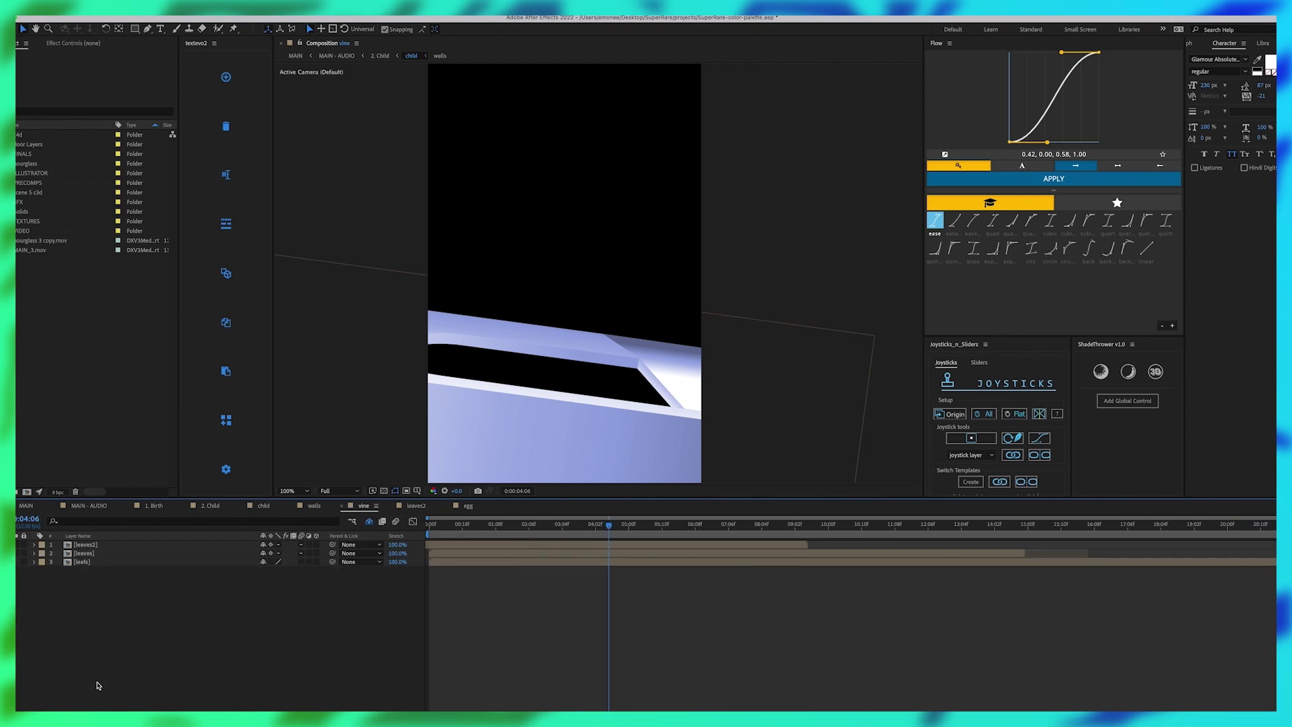
double_click(86, 545)
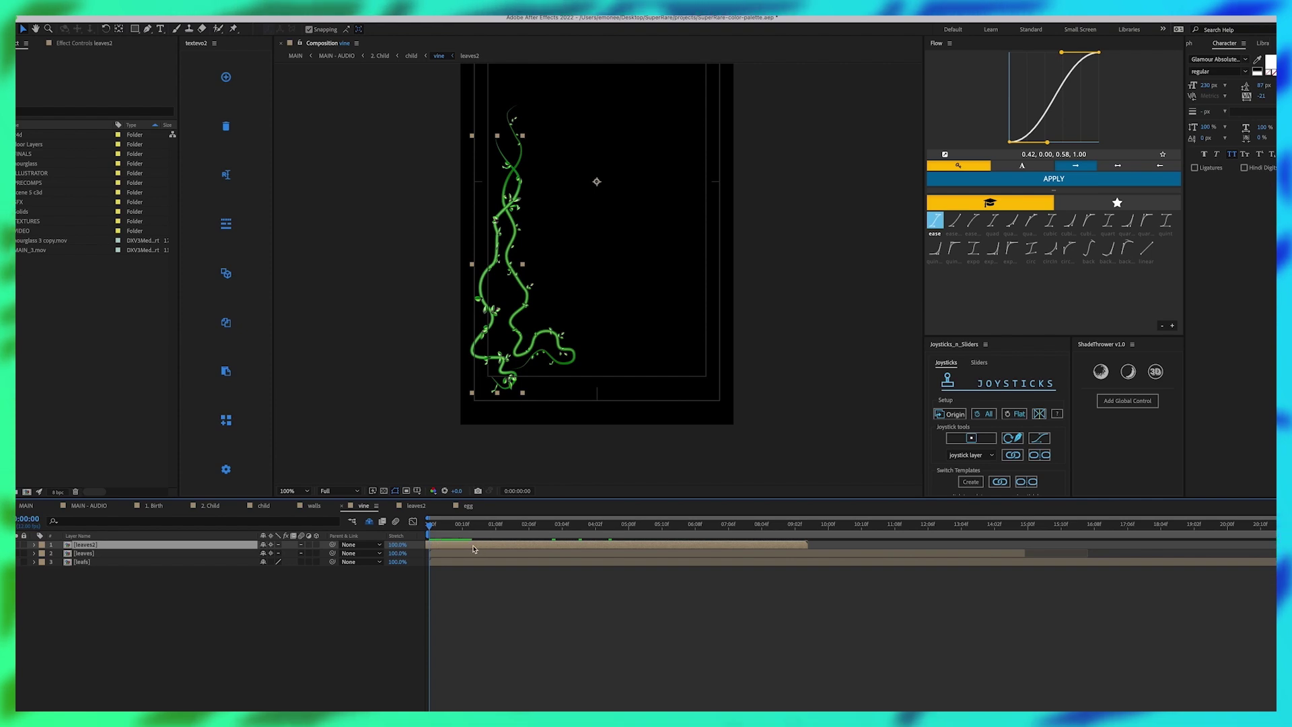
double_click(439, 546)
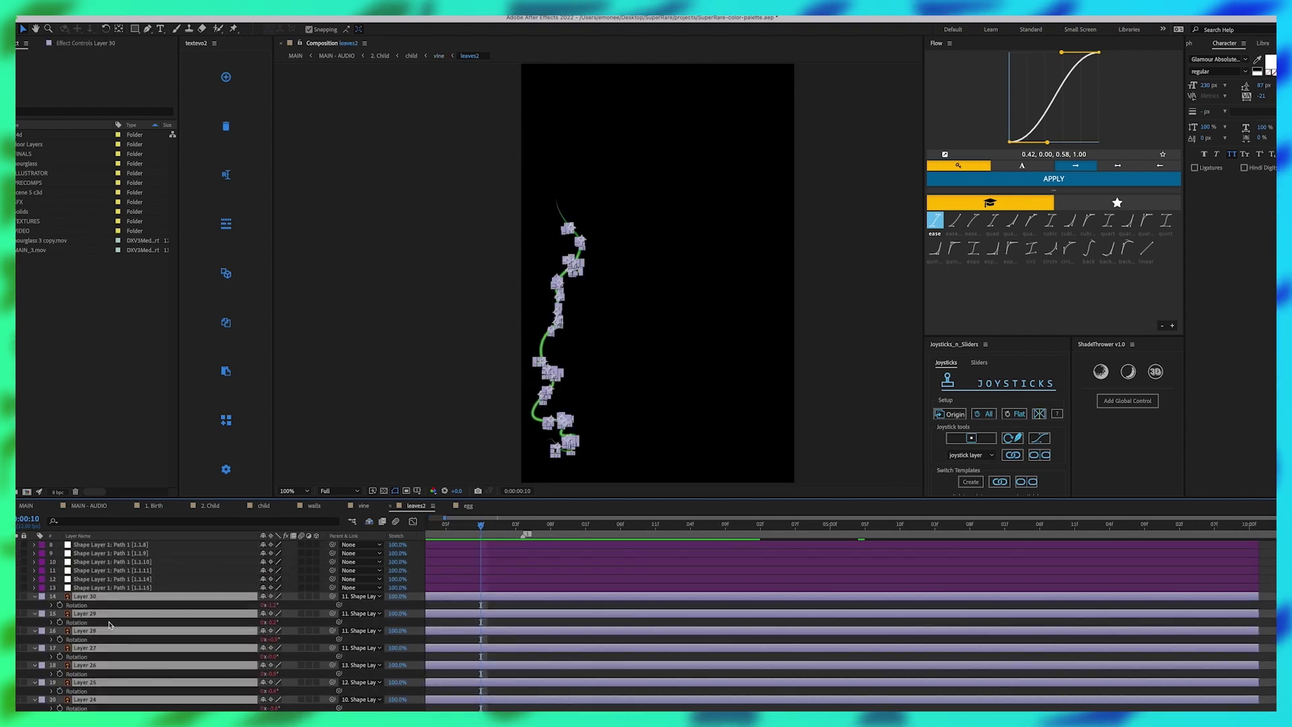
scroll(110, 625, "up", 2)
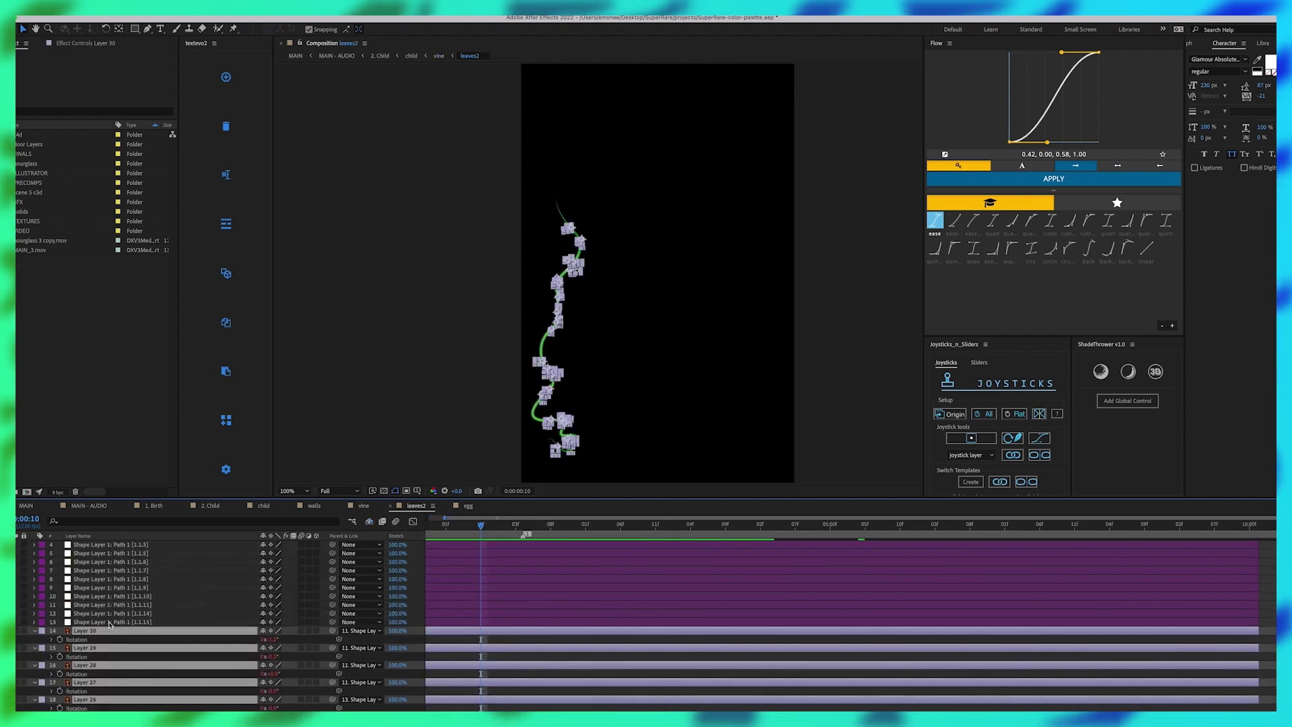
scroll(109, 625, "down", 5)
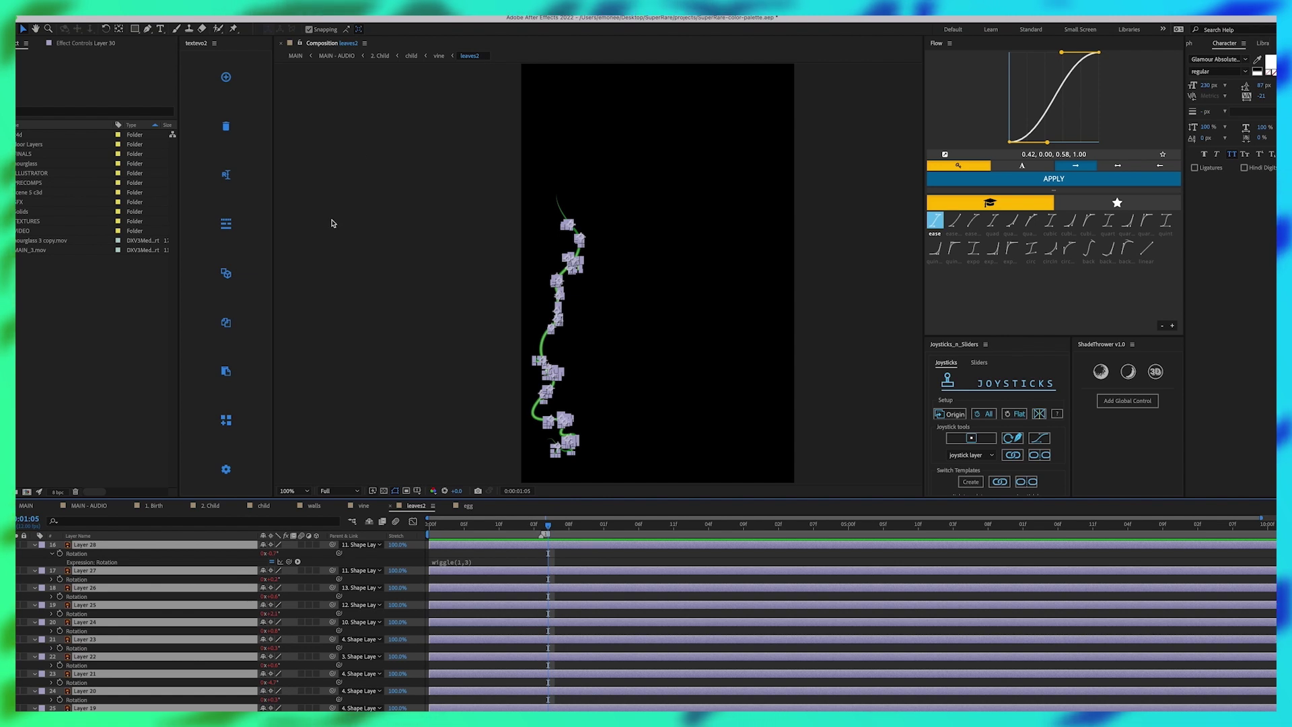
Step: Return to the vine composition, solo the leaves2 layer with its Effect Controls shown, and hide the safe-area guides
left_click(443, 57)
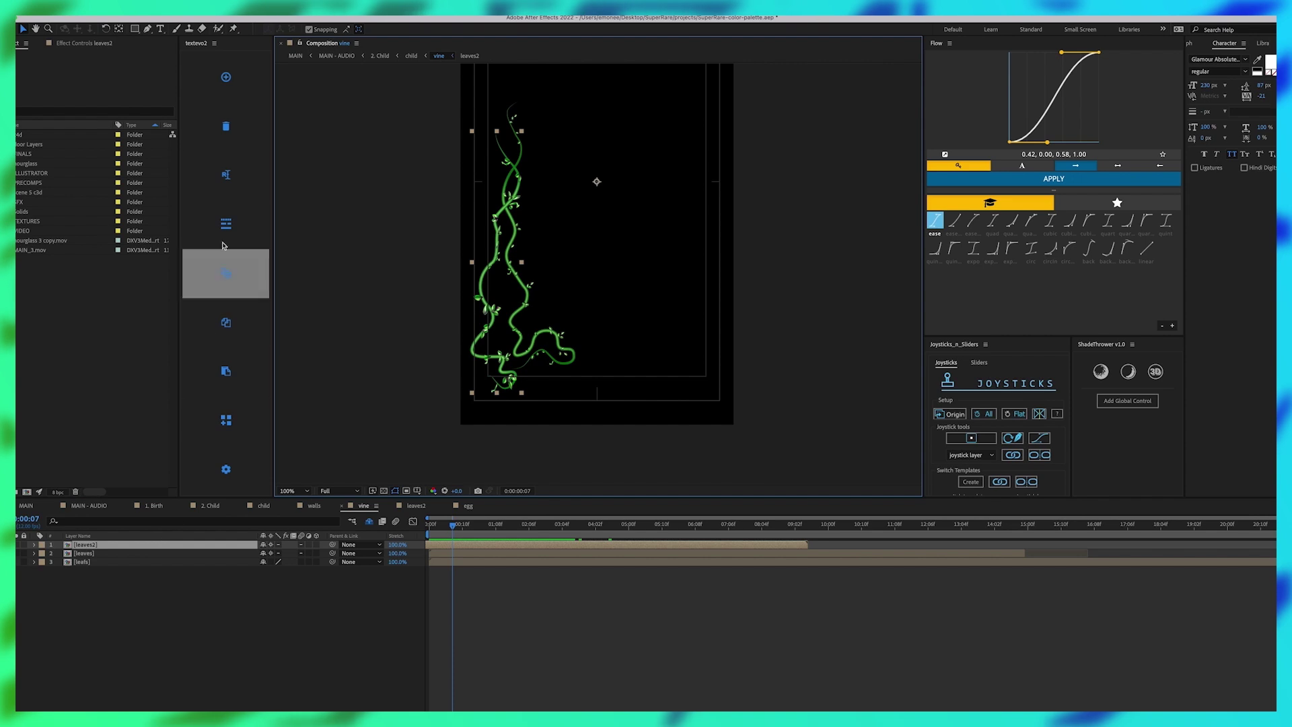
left_click(107, 45)
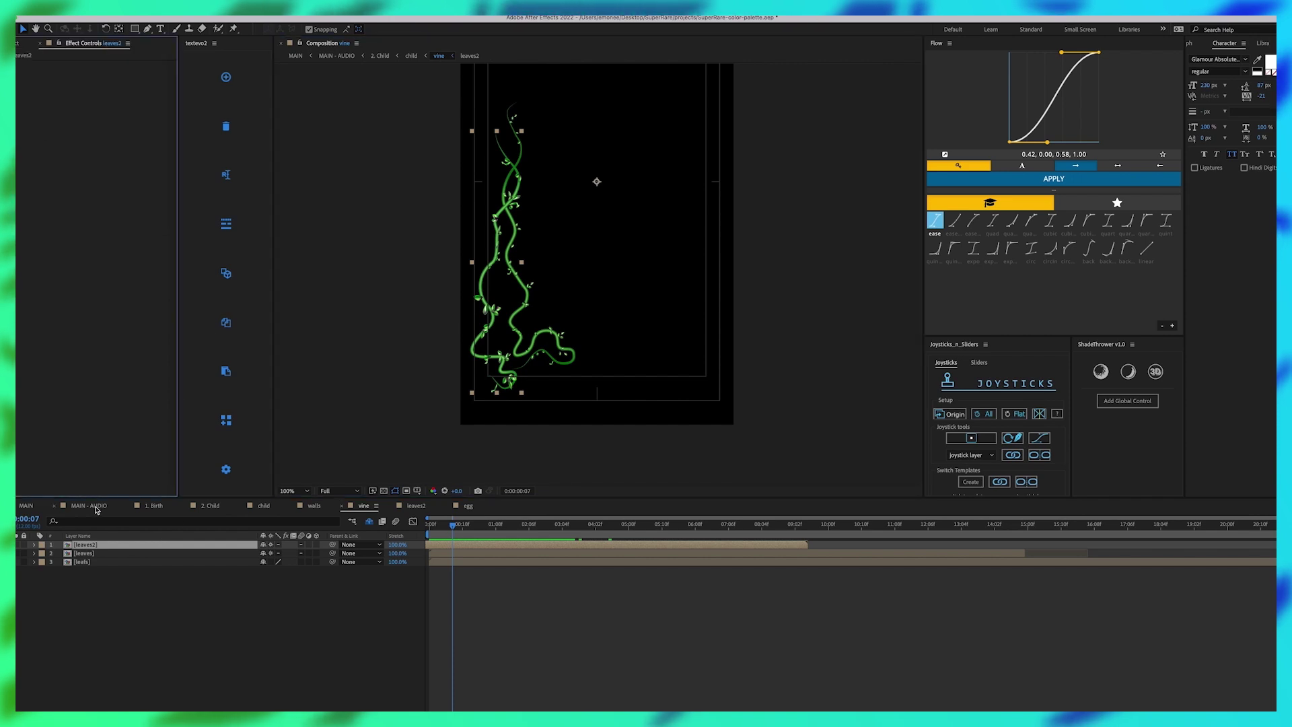
left_click(16, 544)
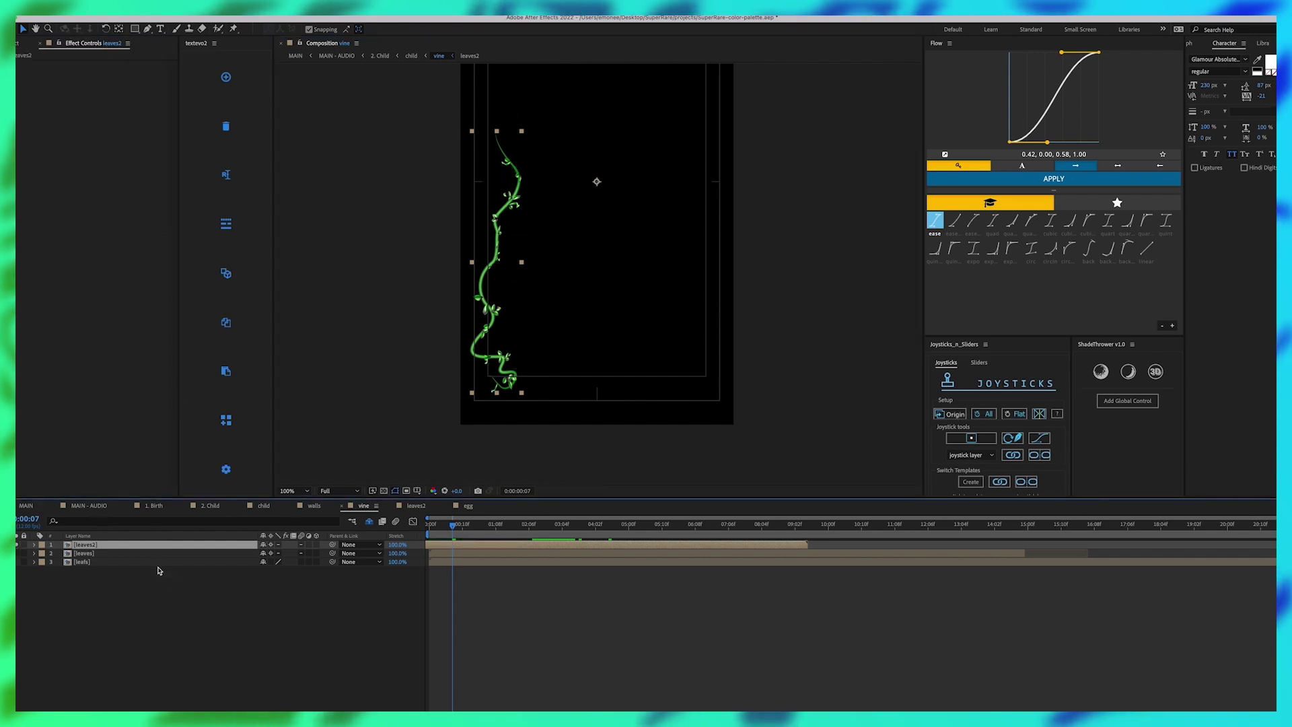
key("apostrophe")
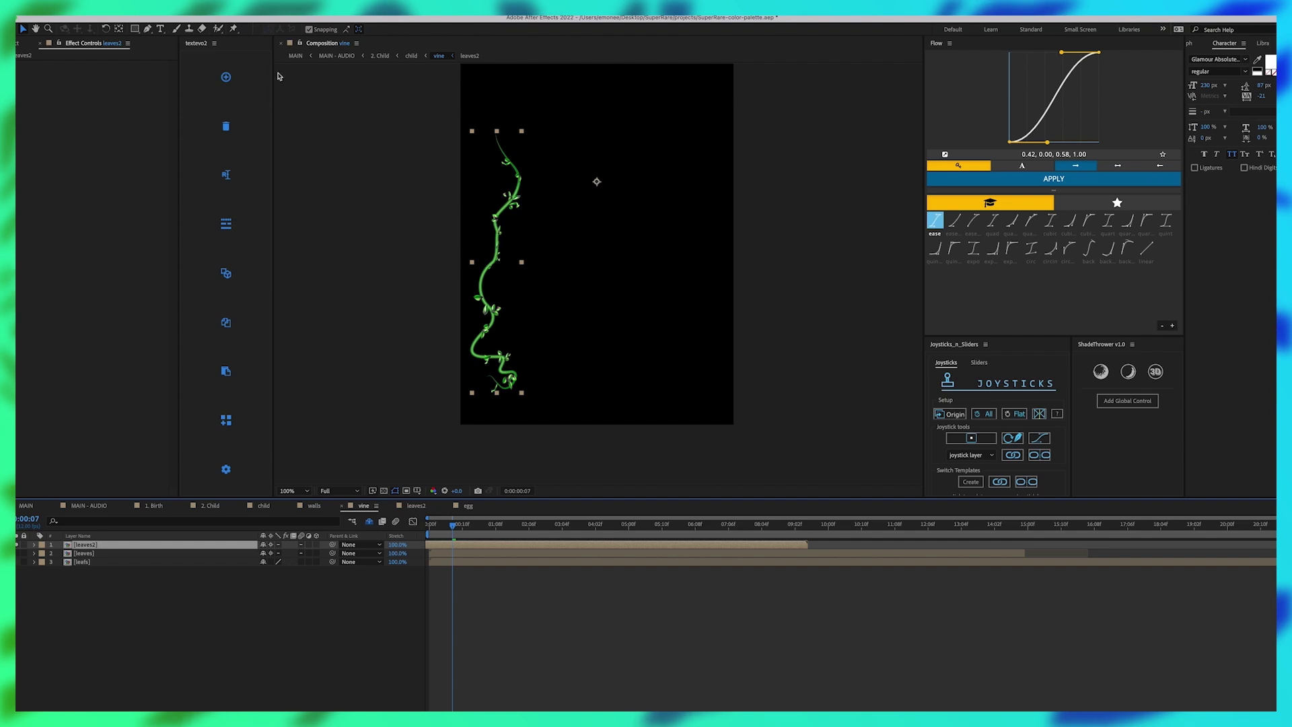
Step: Place Puppet pins along the vine stem on the leaves2 layer and reduce the layer to its keyframed properties
key("ctrl+p")
left_click(517, 196)
left_click(493, 219)
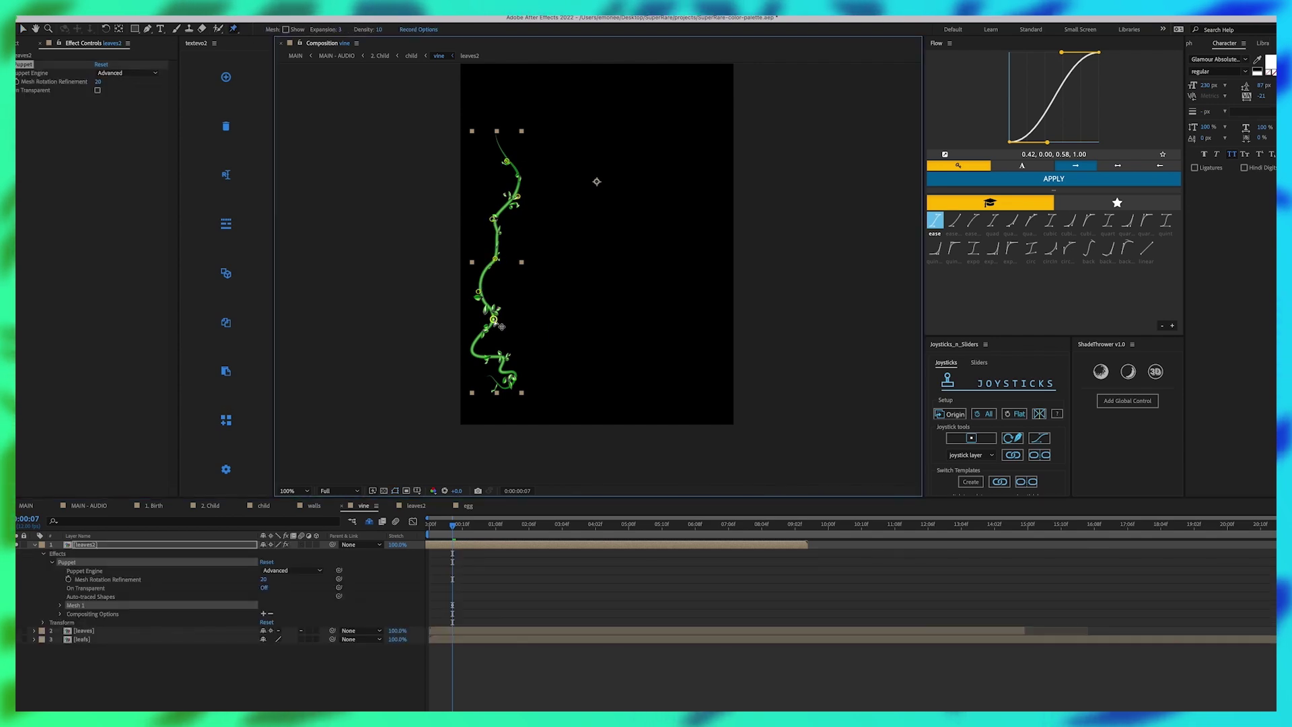
key("u")
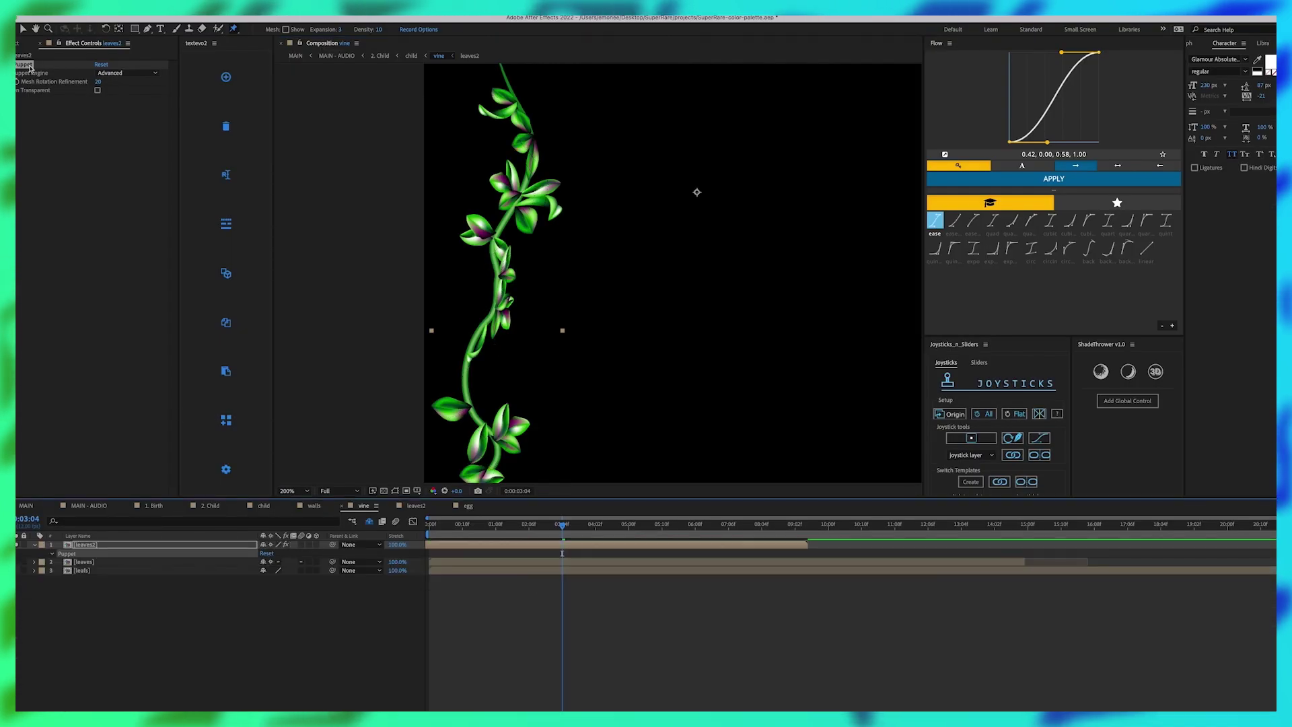
Step: Open the leaves2 precomp, collapse its layer properties to show the path nulls, and locate the Create Nulls From Paths.jsx script
double_click(86, 544)
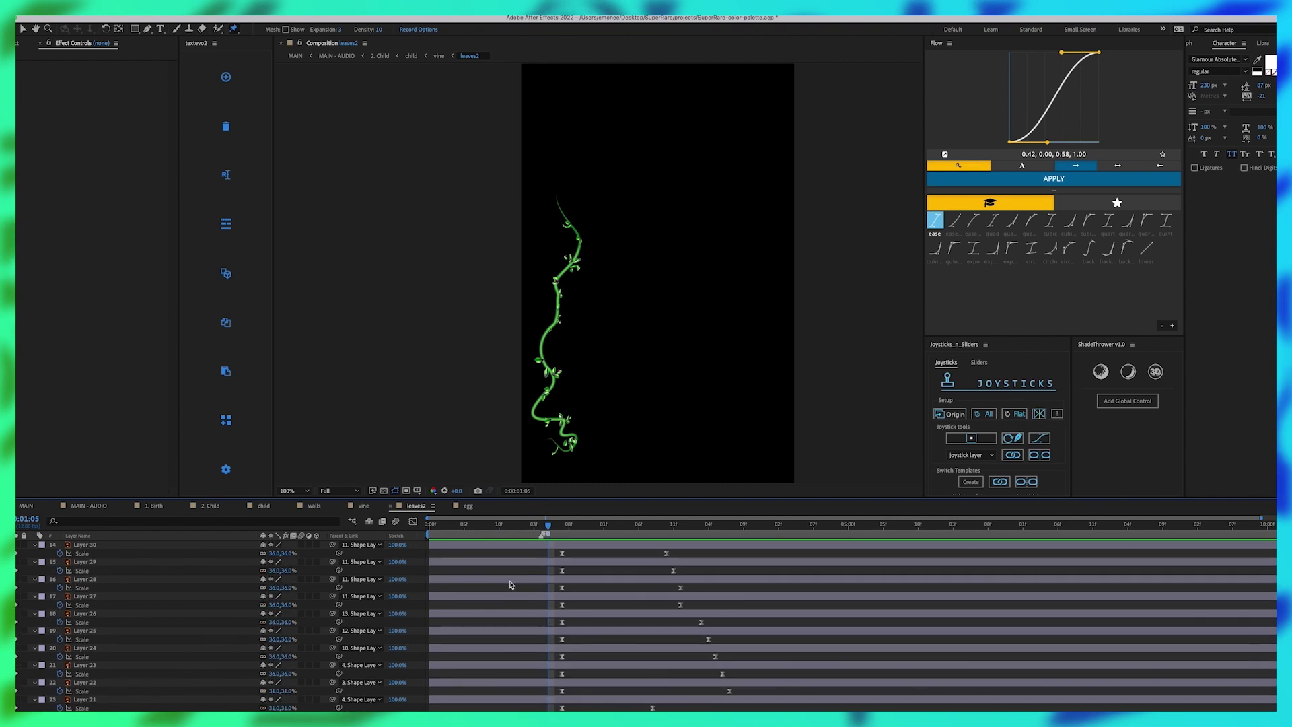
key("u")
scroll(480, 613, "up", 5)
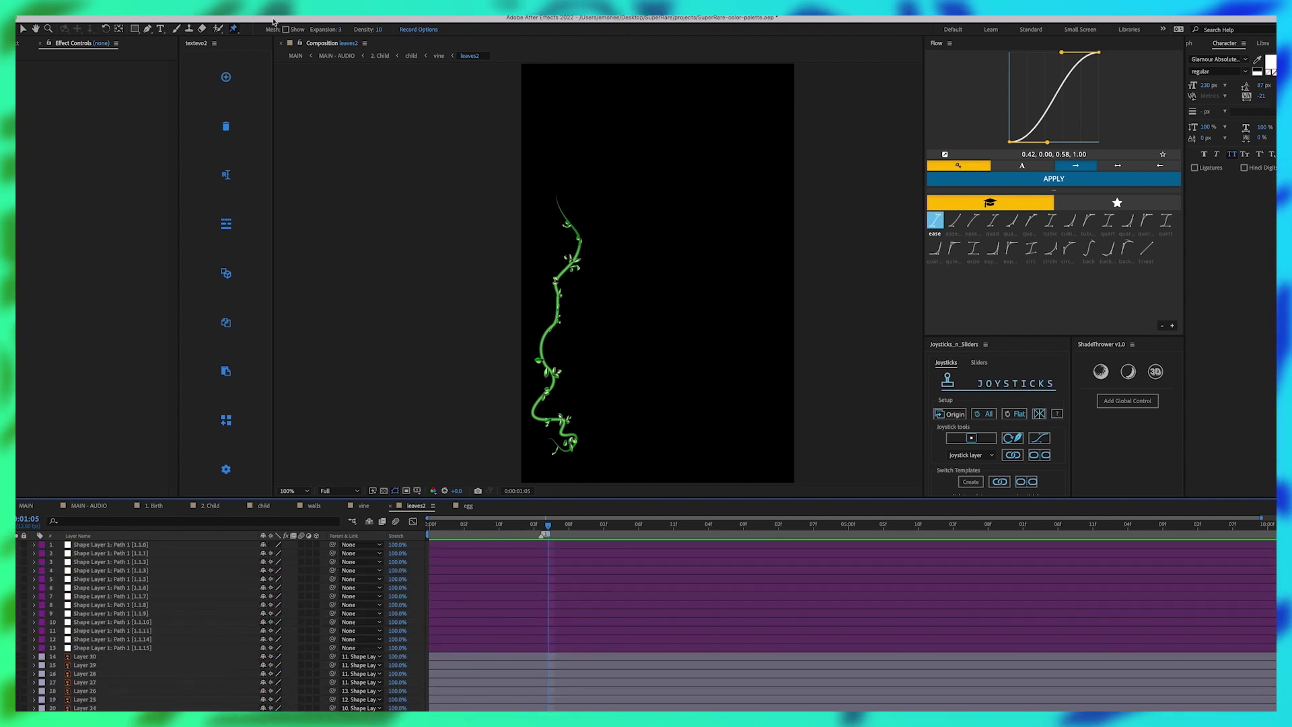
left_click(300, 8)
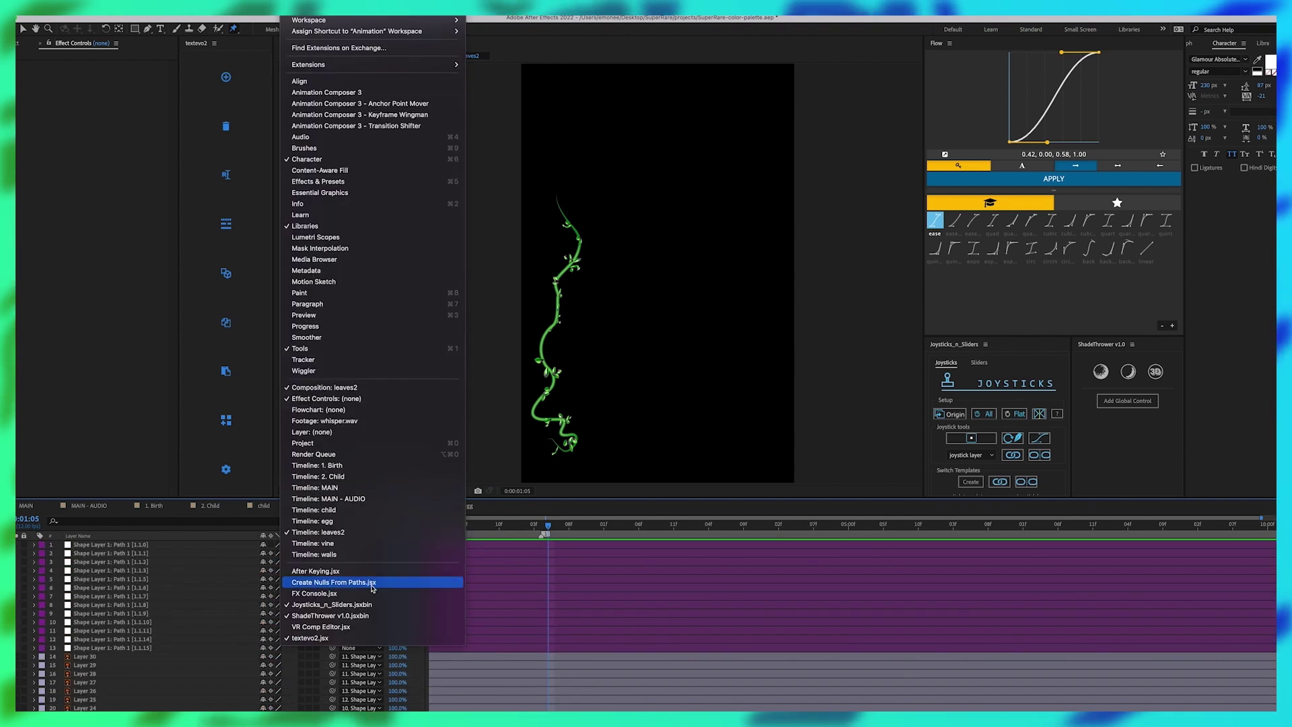
left_click(101, 668)
Step: Solo Shape Layer 1, the vine stem at the end of the leaves2 layer stack, and preview its path animation
scroll(145, 675, "down", 10)
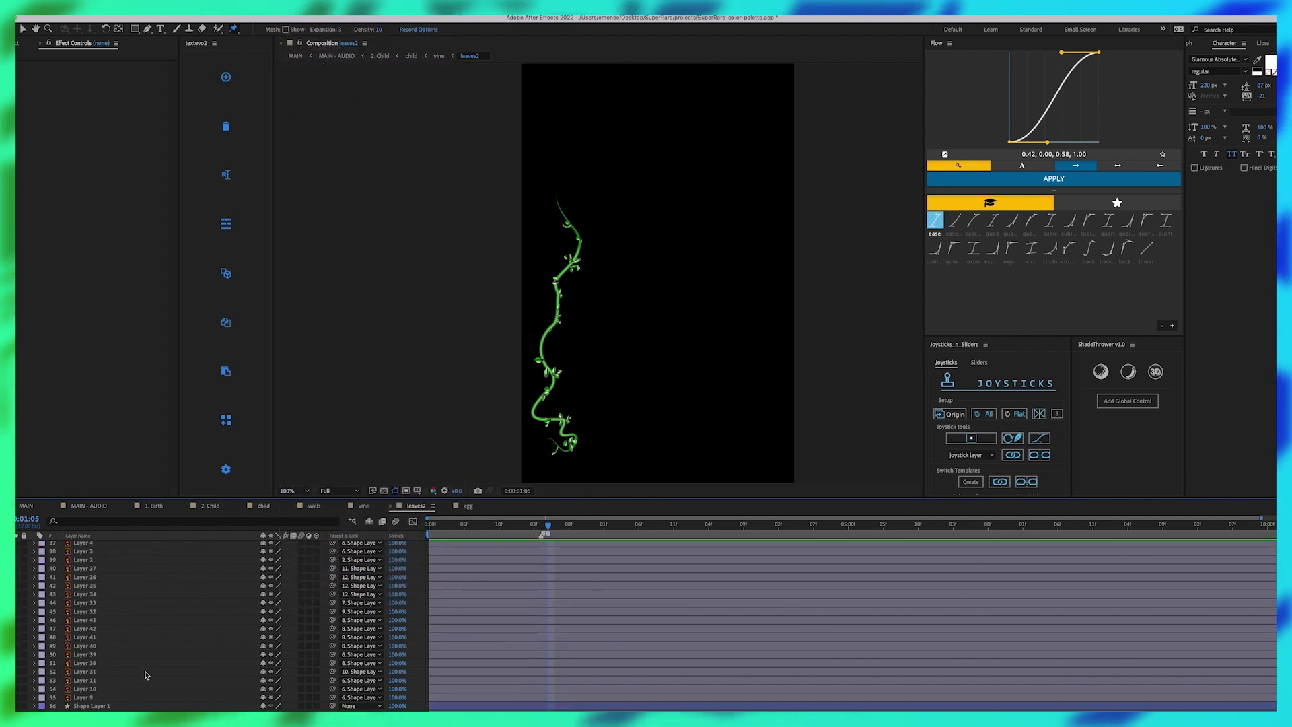
left_click(16, 707)
left_click(17, 706)
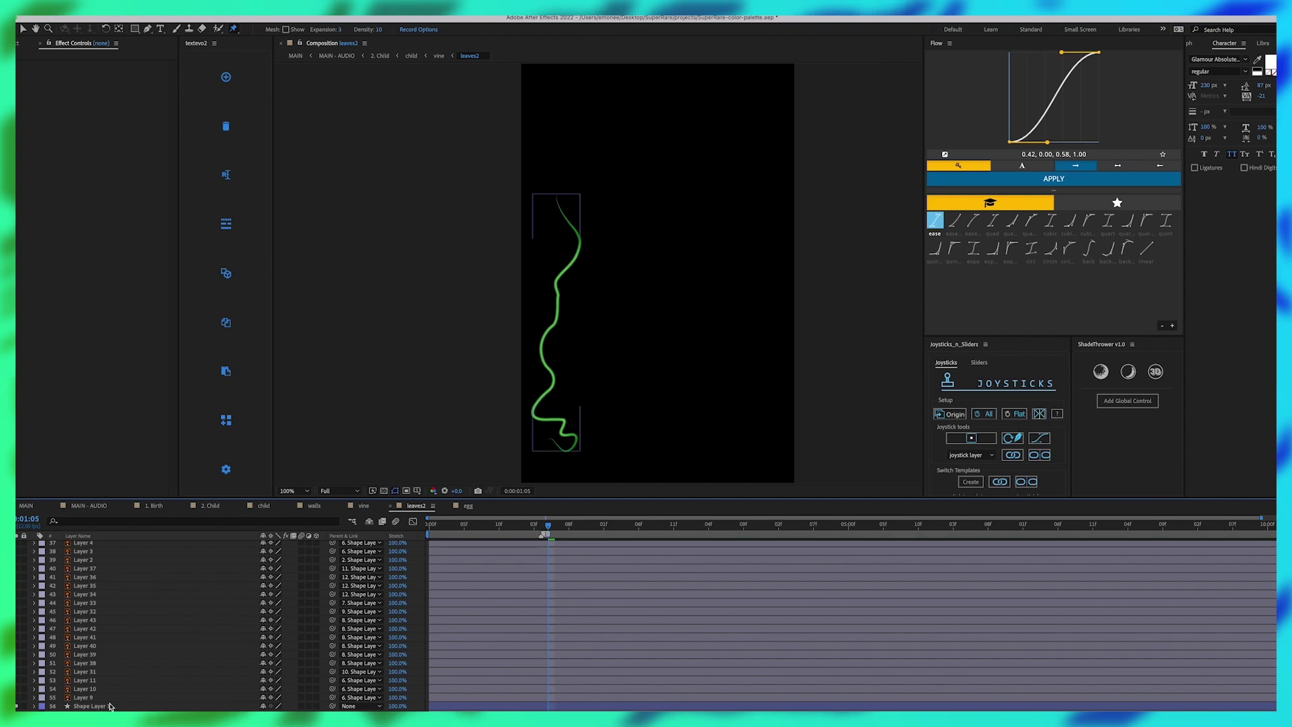
left_click(110, 706)
key("space")
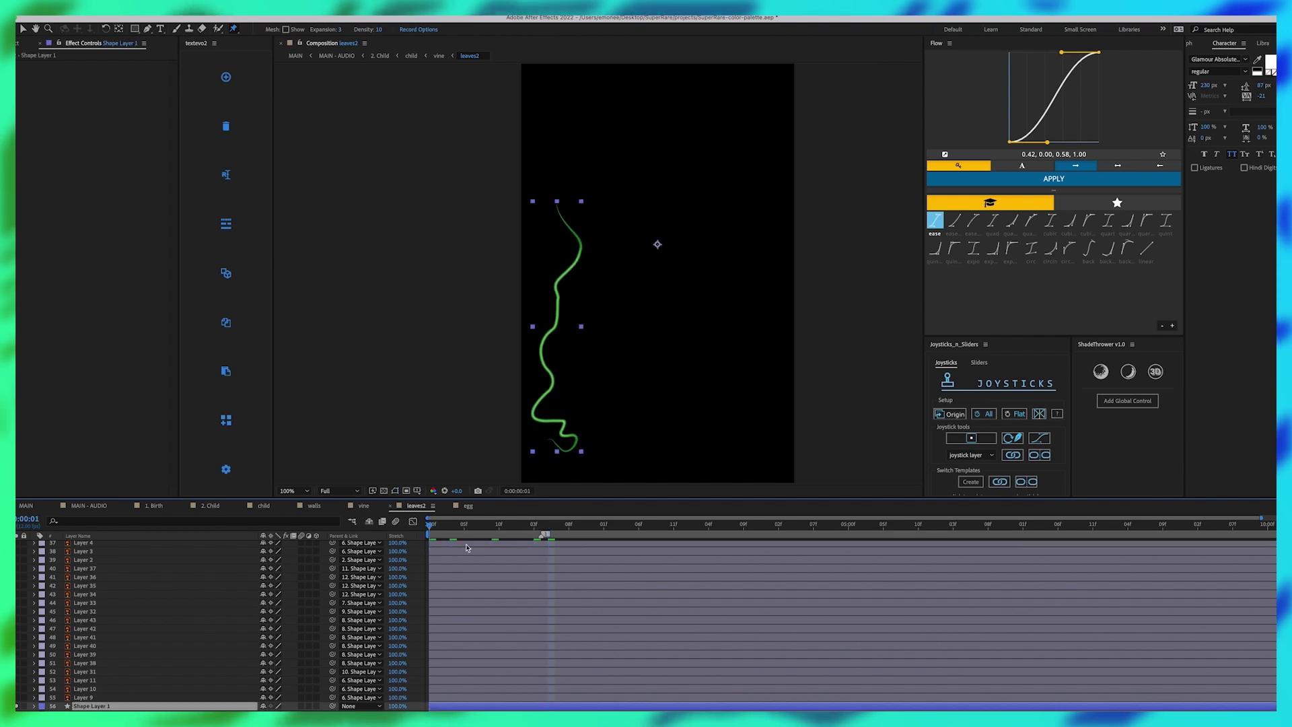
left_click_drag(669, 553, 453, 620)
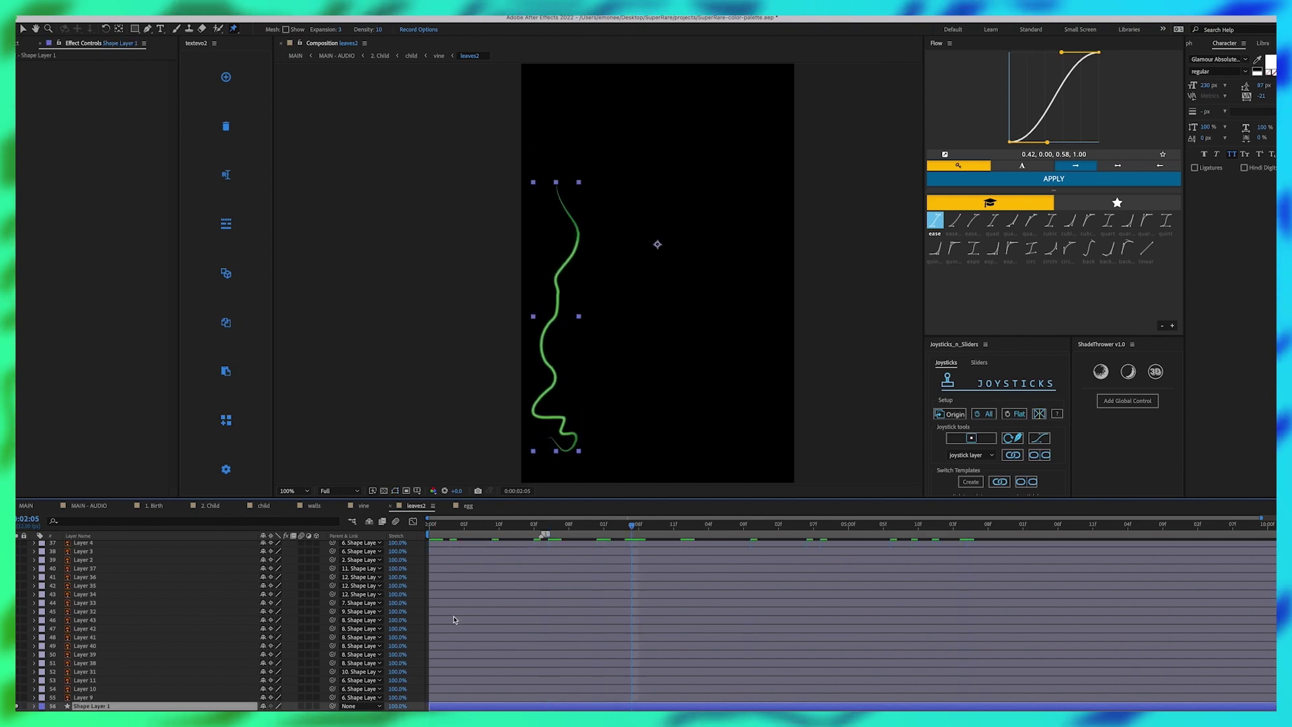
Step: Select Shape Layer 1's Path property and create nulls that follow its points with the Create Nulls From Paths script
left_click(35, 705)
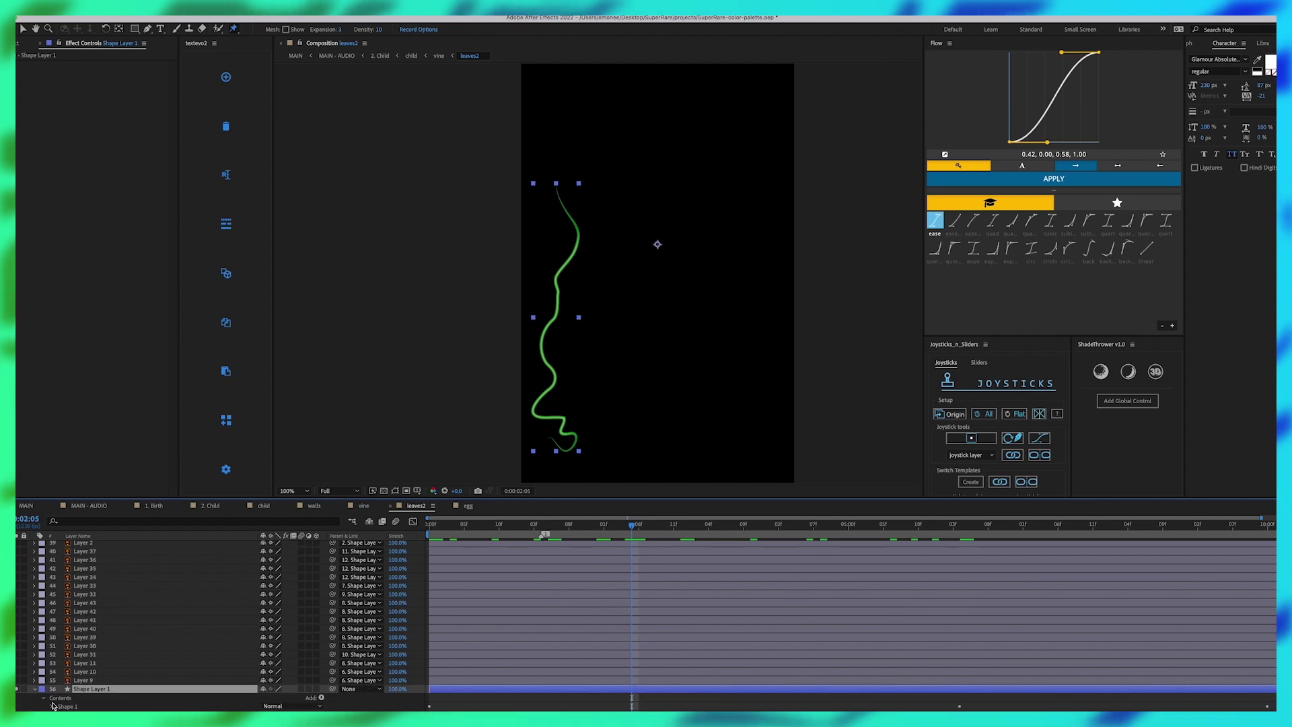
left_click(53, 706)
left_click(60, 689)
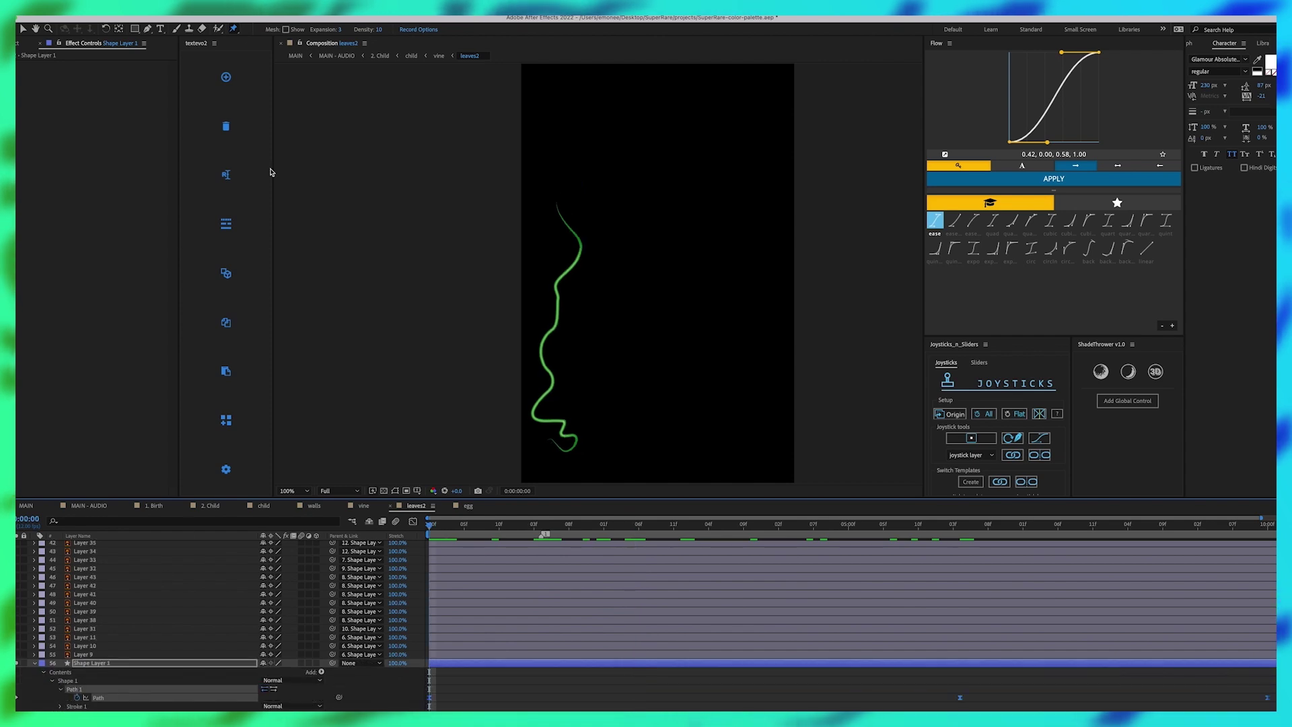
left_click(297, 7)
left_click(338, 584)
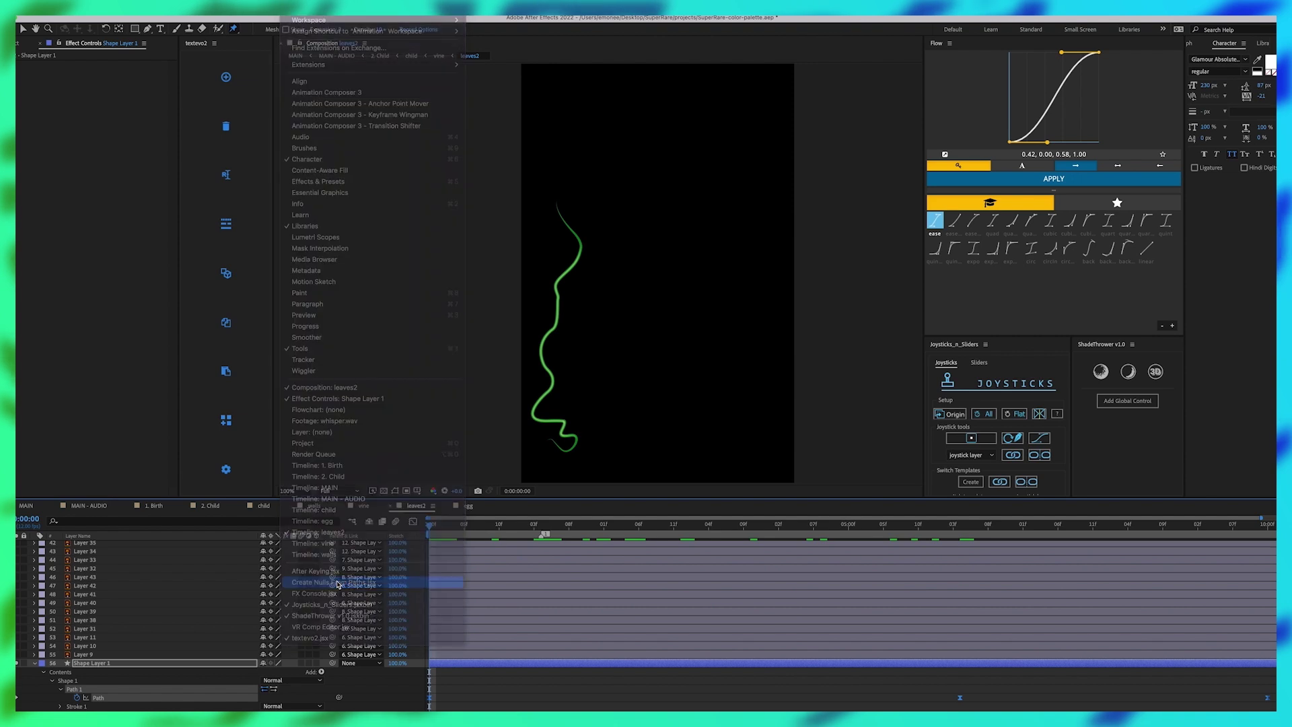
left_click(338, 583)
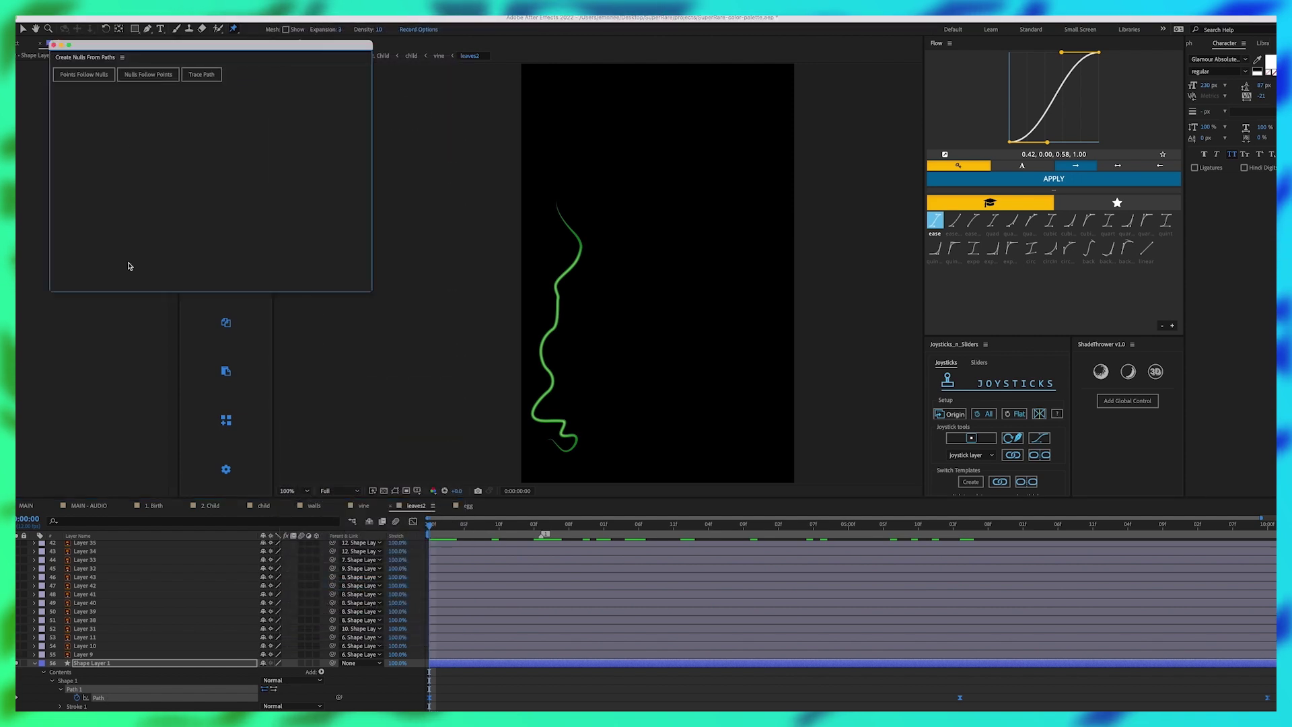
left_click(147, 78)
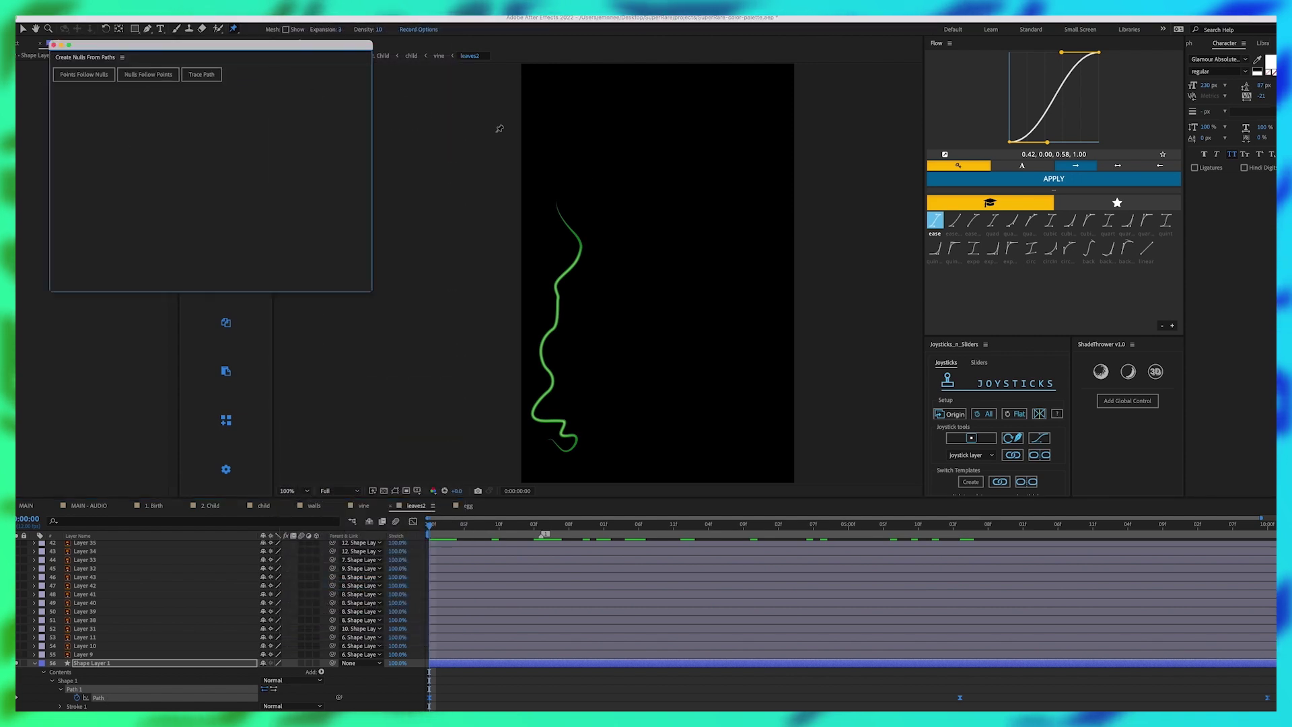
left_click(154, 76)
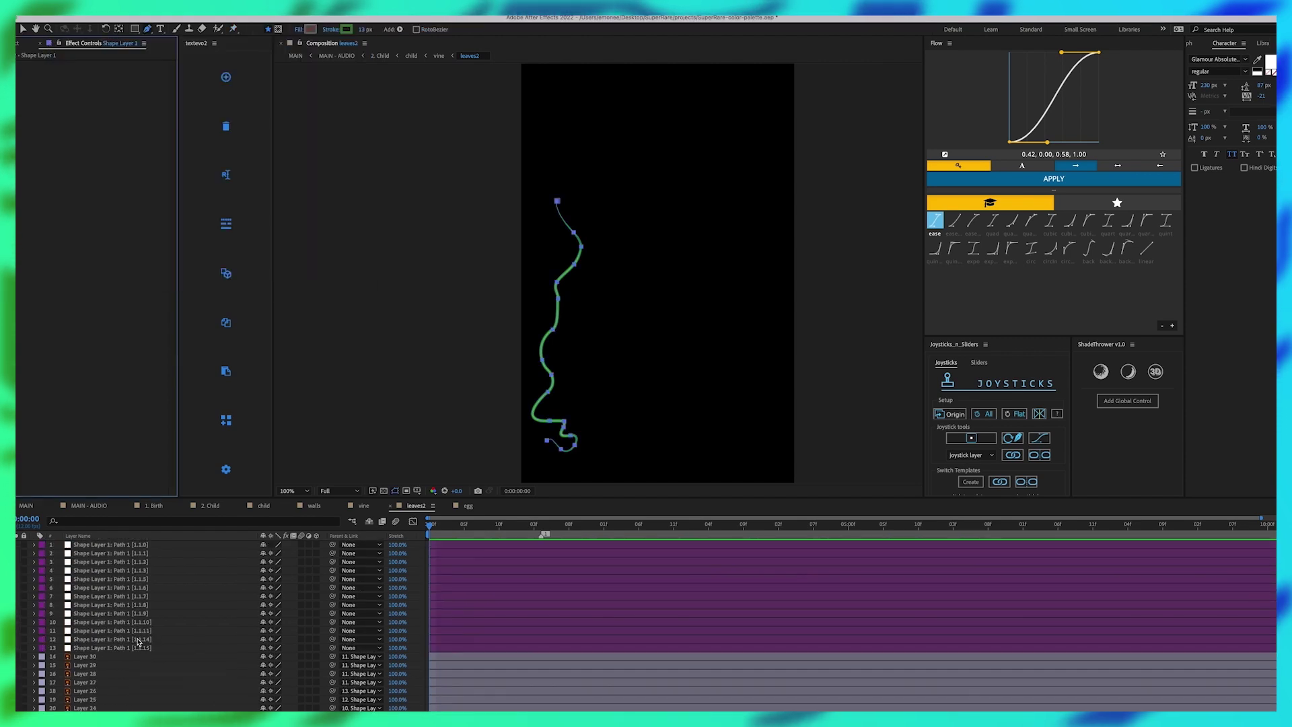
Step: Show the generated path nulls, select them all, and preview how they move with the vine stem
left_click(2, 544)
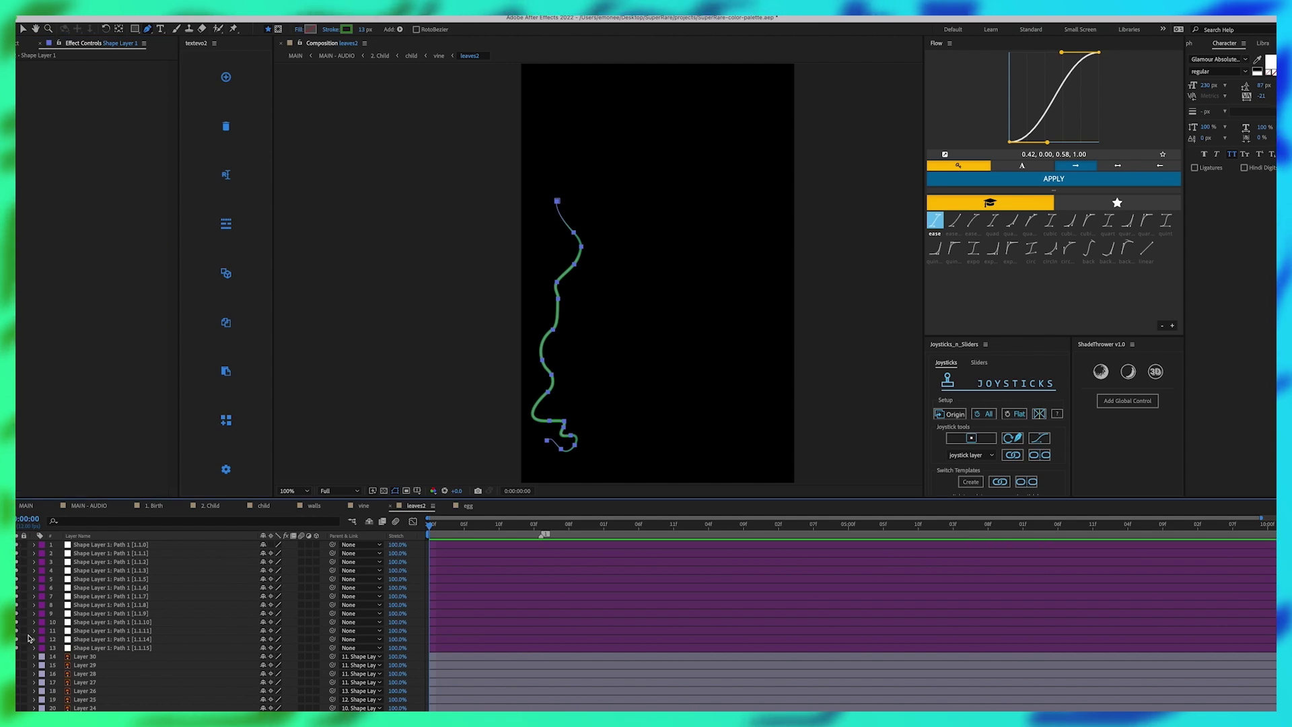
left_click(135, 647)
left_click(137, 547, "shift")
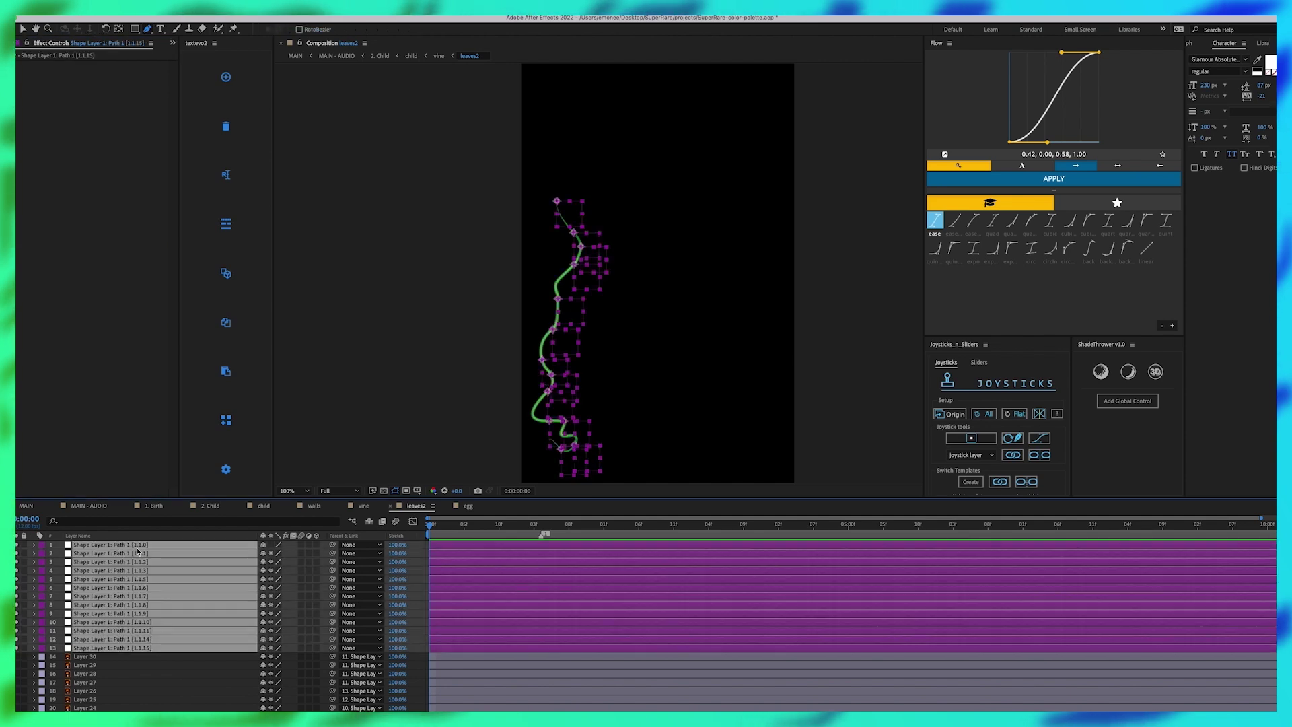
key("space")
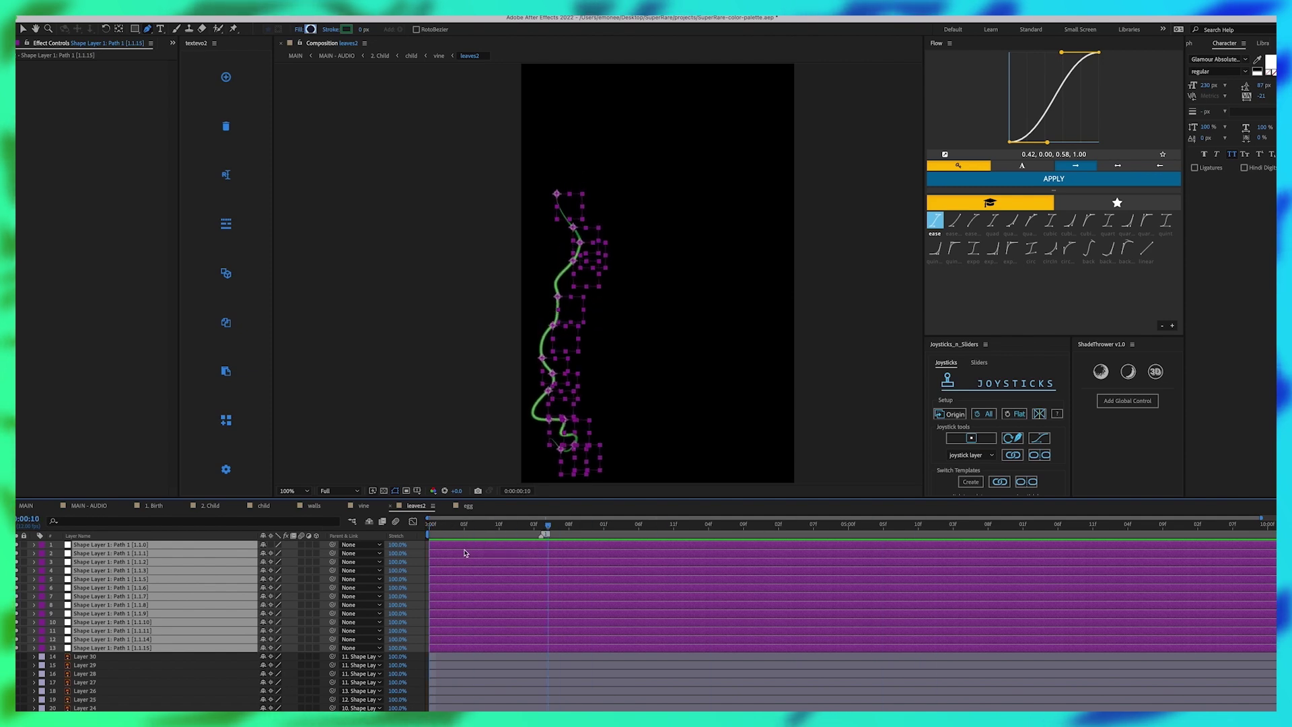
left_click_drag(849, 525, 507, 580)
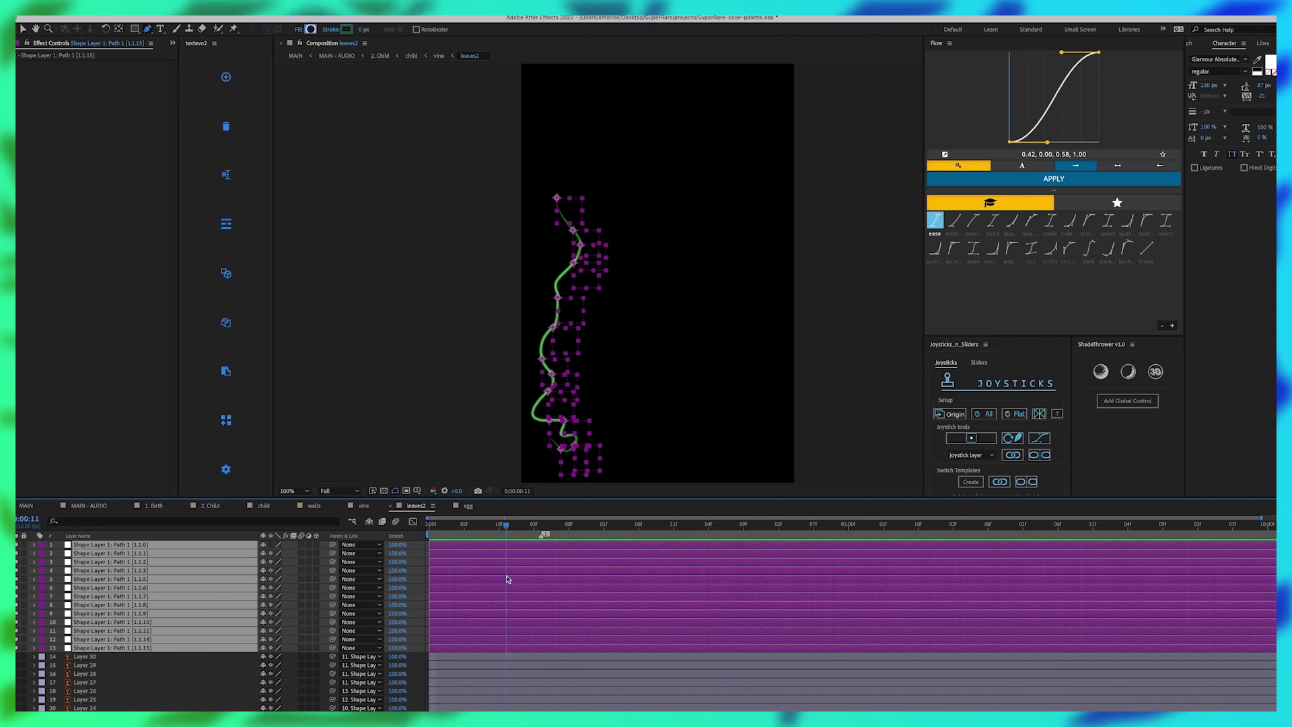
Step: Unsolo and collapse Shape Layer 1, and scrub through the vine composition to review the leaves' growth
left_click(116, 657)
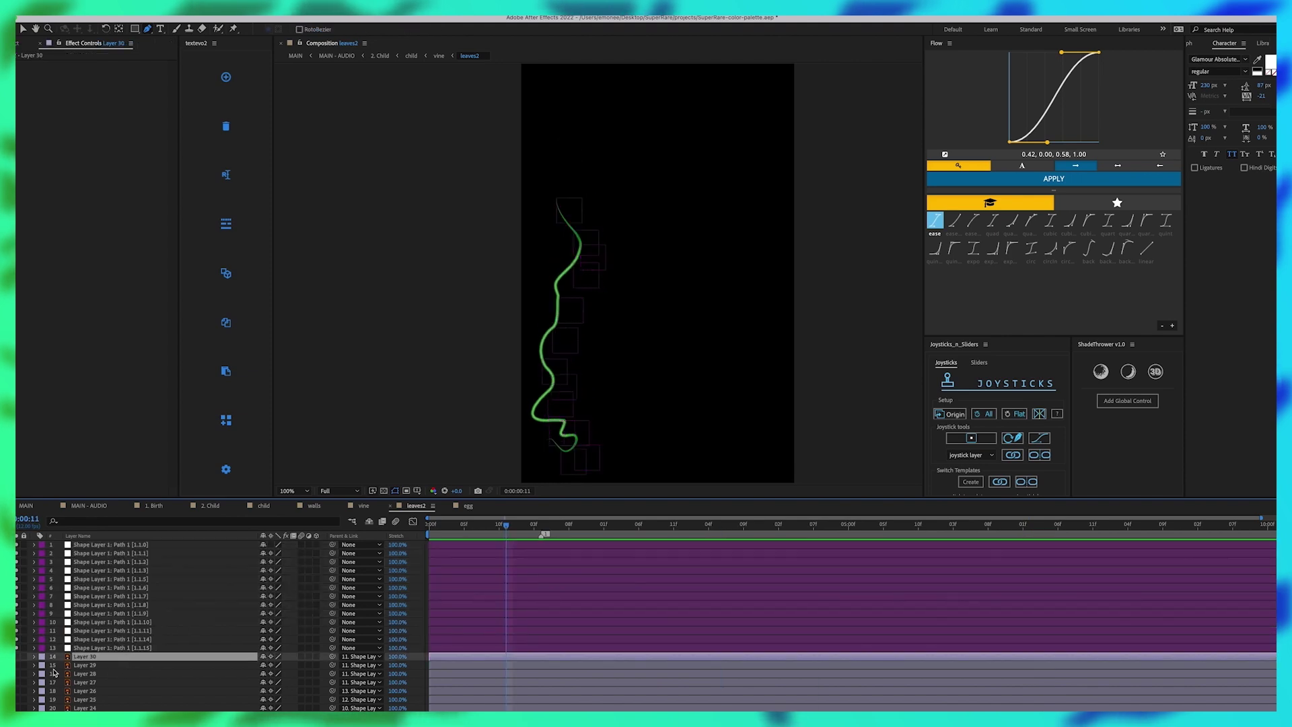
scroll(205, 688, "down", 10)
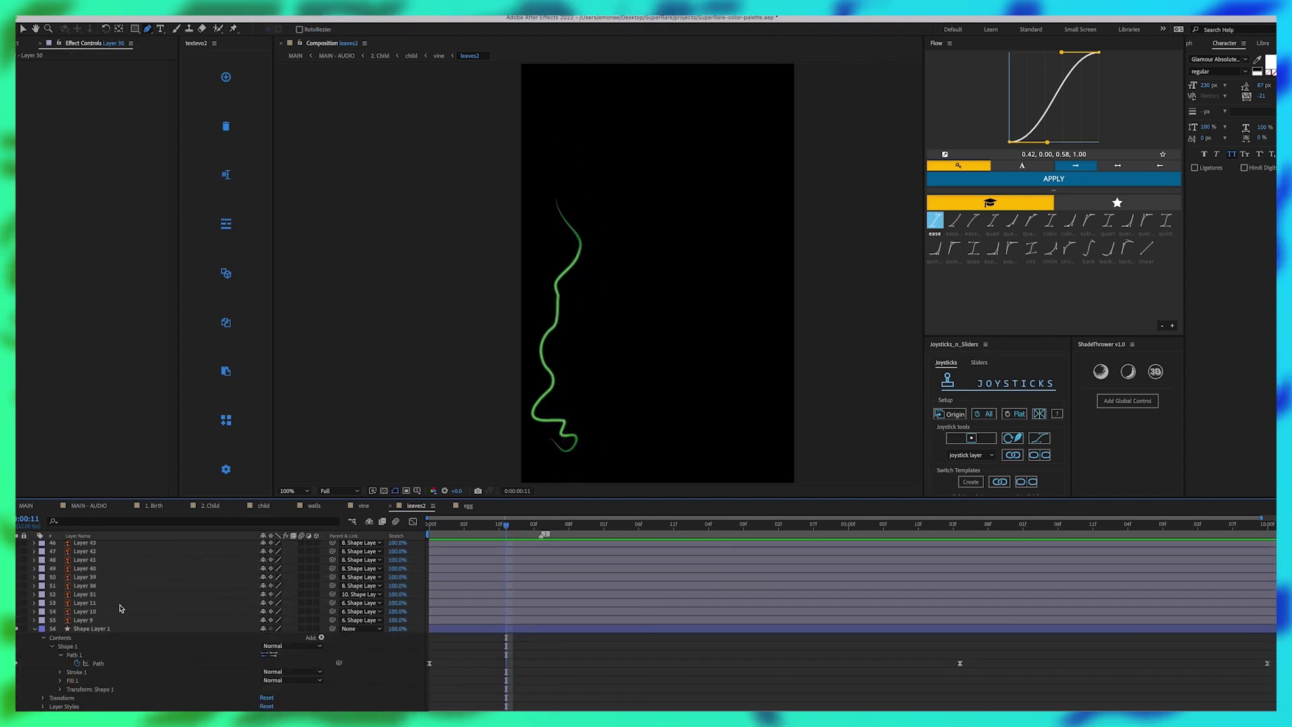
left_click(88, 628)
left_click(35, 630)
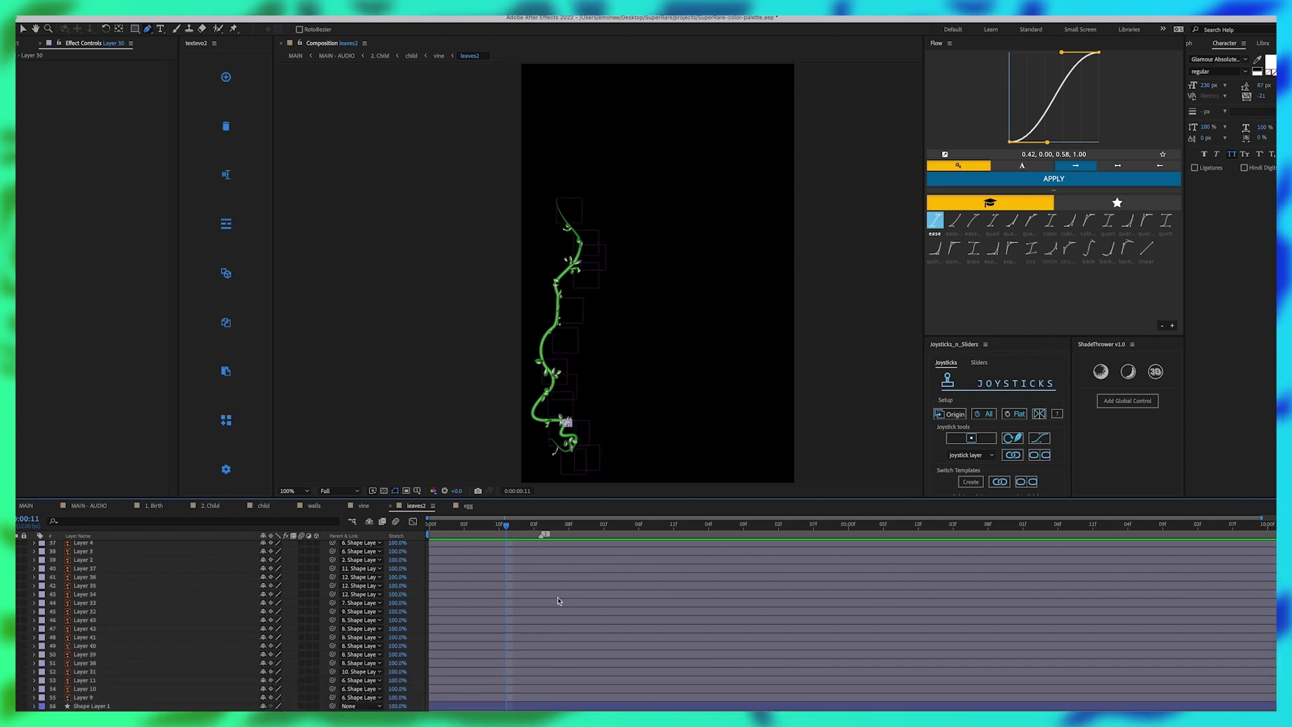
scroll(563, 567, "up", 10)
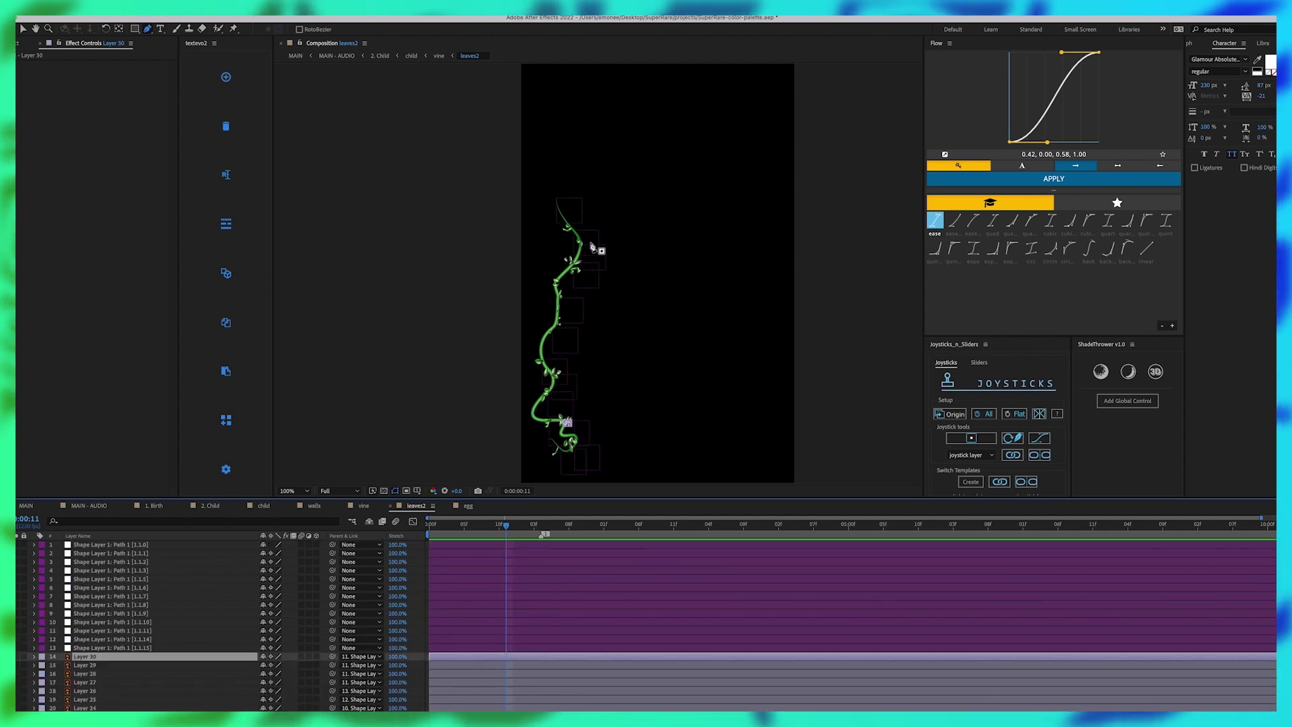
left_click_drag(507, 525, 899, 518)
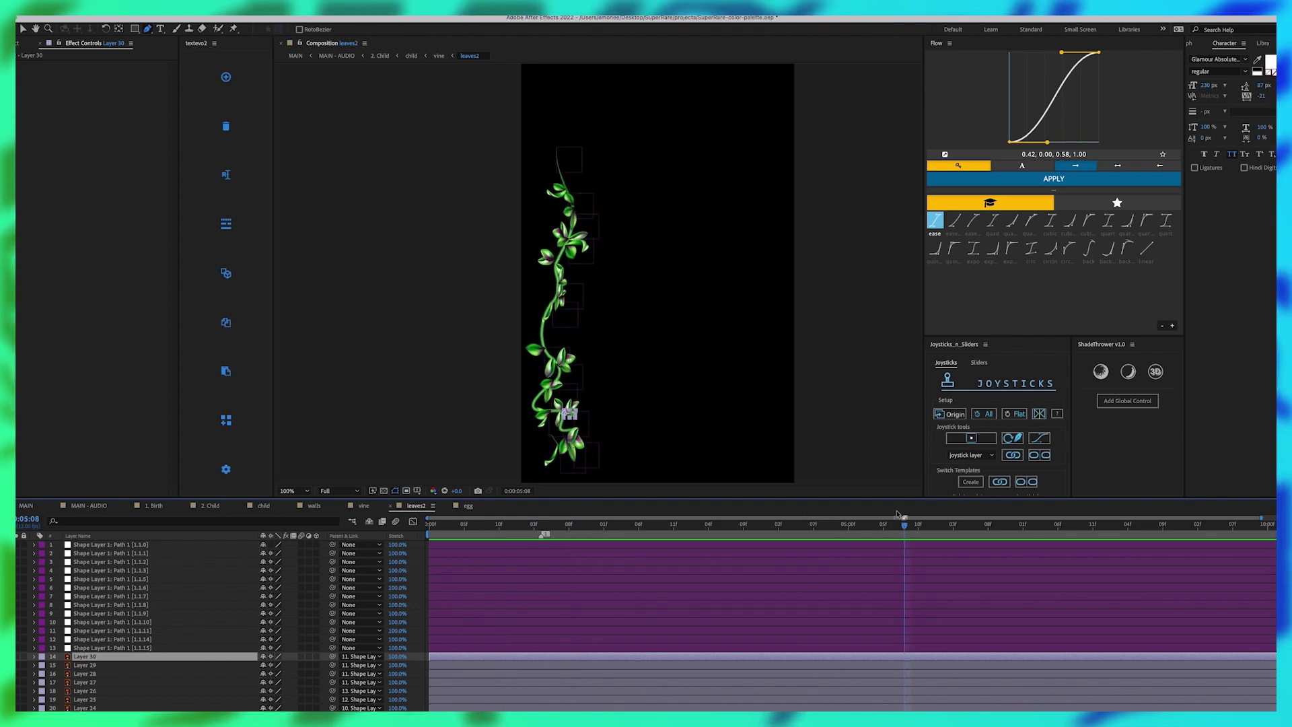
left_click_drag(569, 522, 533, 512)
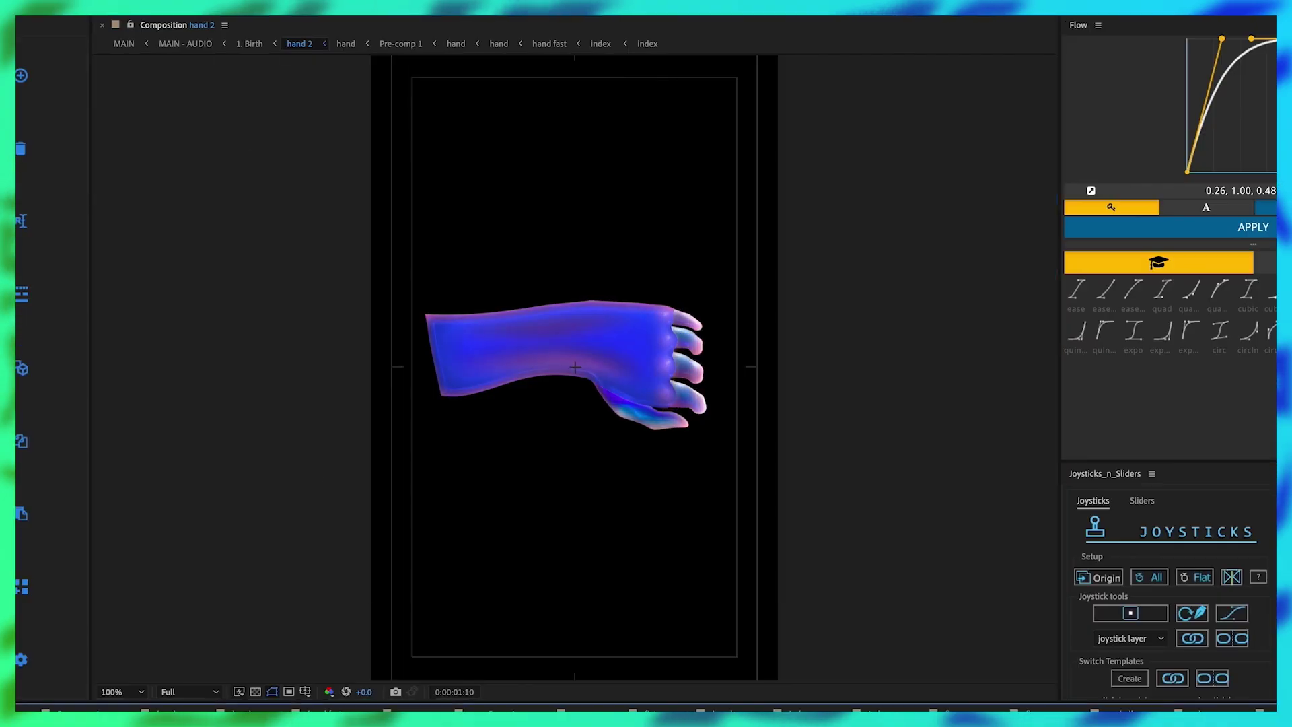
Step: Preview the hand 2 composition without its safe-area guides, and scrub the egg composition back to the start
key("space")
key("apostrophe")
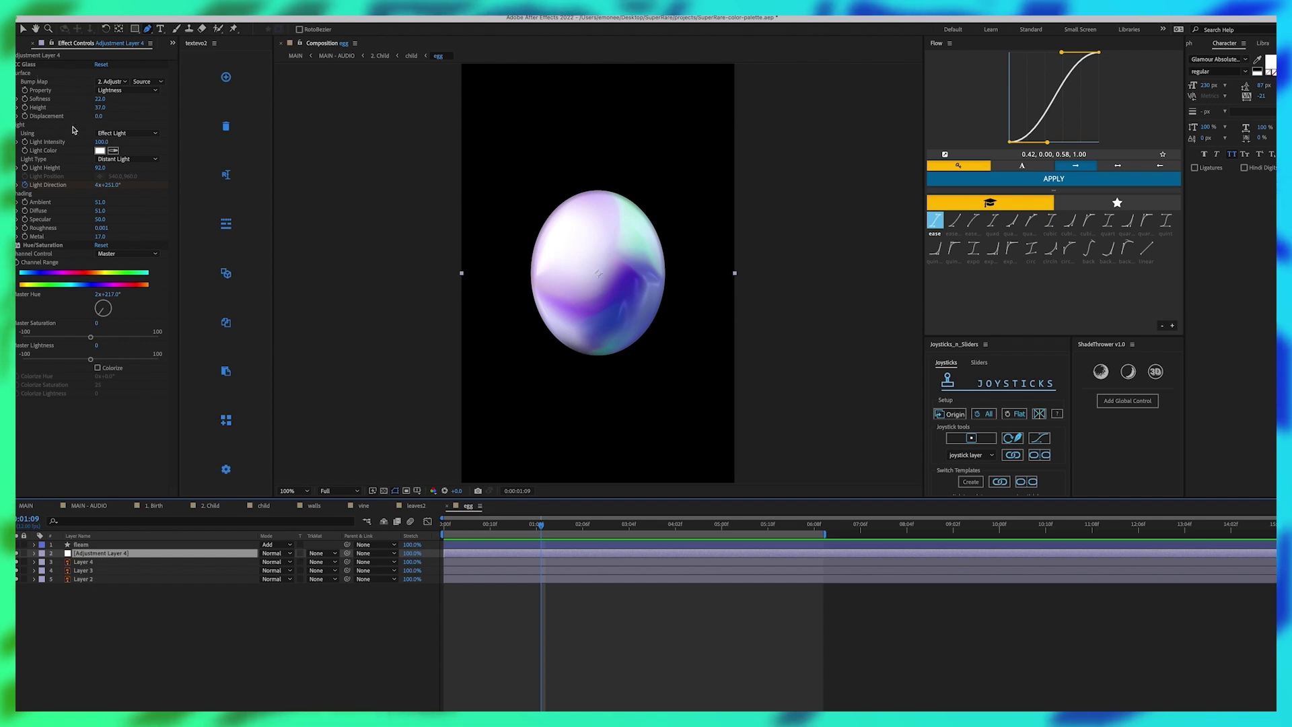
mouse_move(444, 525)
left_mouse_down()
mouse_move(832, 531)
mouse_move(277, 563)
left_mouse_up()
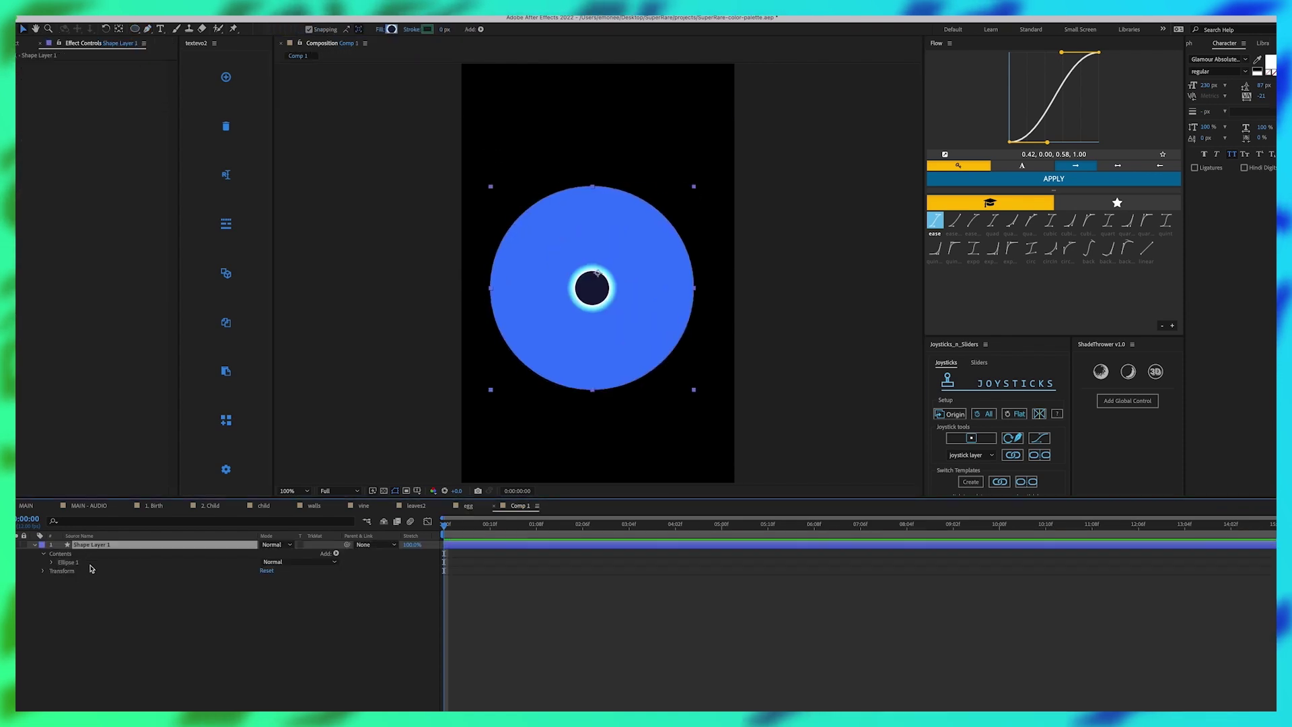
Step: Expand the ellipse's Gradient Fill and extend its radial end point to the edge of the circle
left_click(51, 562)
left_click(83, 588)
left_click_drag(619, 289, 684, 285)
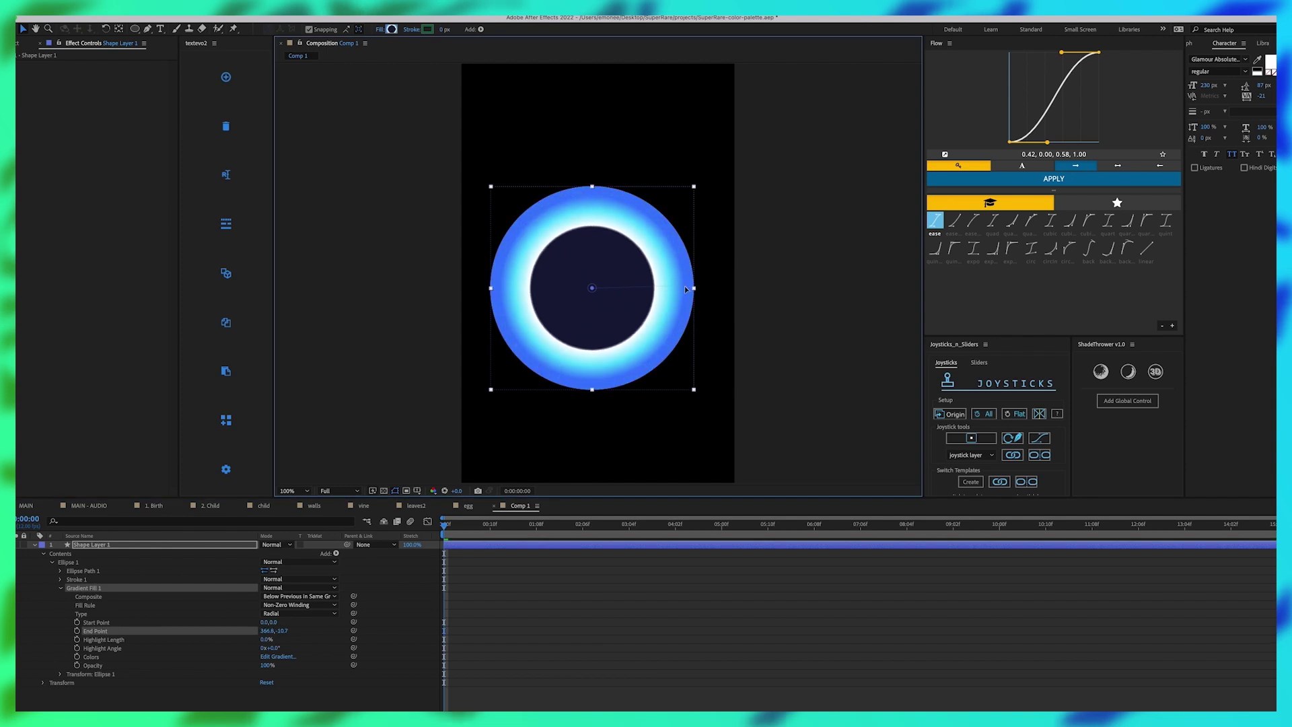
Step: Draw a loose, curved zigzag path across the circle on a new shape layer with the Pen tool
key("ctrl+d")
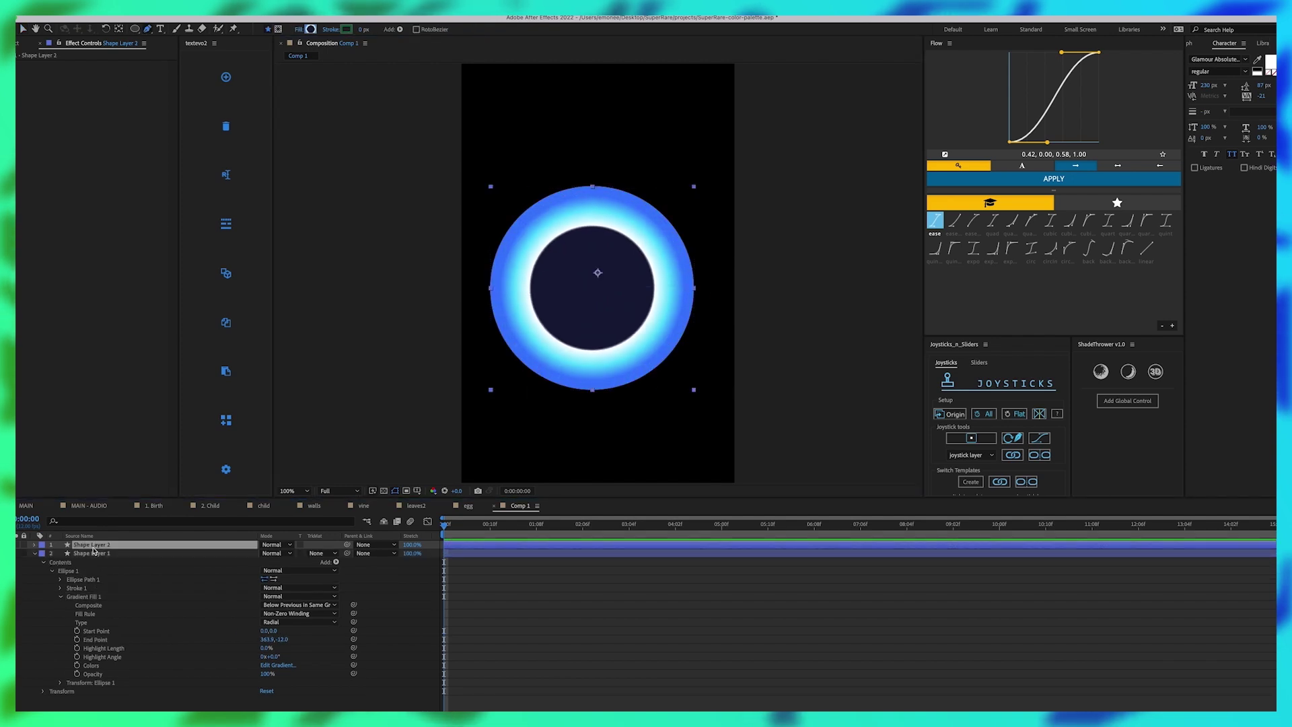
key("Delete")
key("g")
left_click(475, 277)
left_click_drag(632, 200, 678, 204)
left_click_drag(593, 300, 482, 400)
left_click_drag(564, 386, 619, 357)
left_click_drag(723, 261, 789, 267)
left_click_drag(652, 343, 605, 410)
left_click(618, 407)
Step: Set the zigzag shape's fill to none and widen its stroke to 92 px
left_click(298, 29)
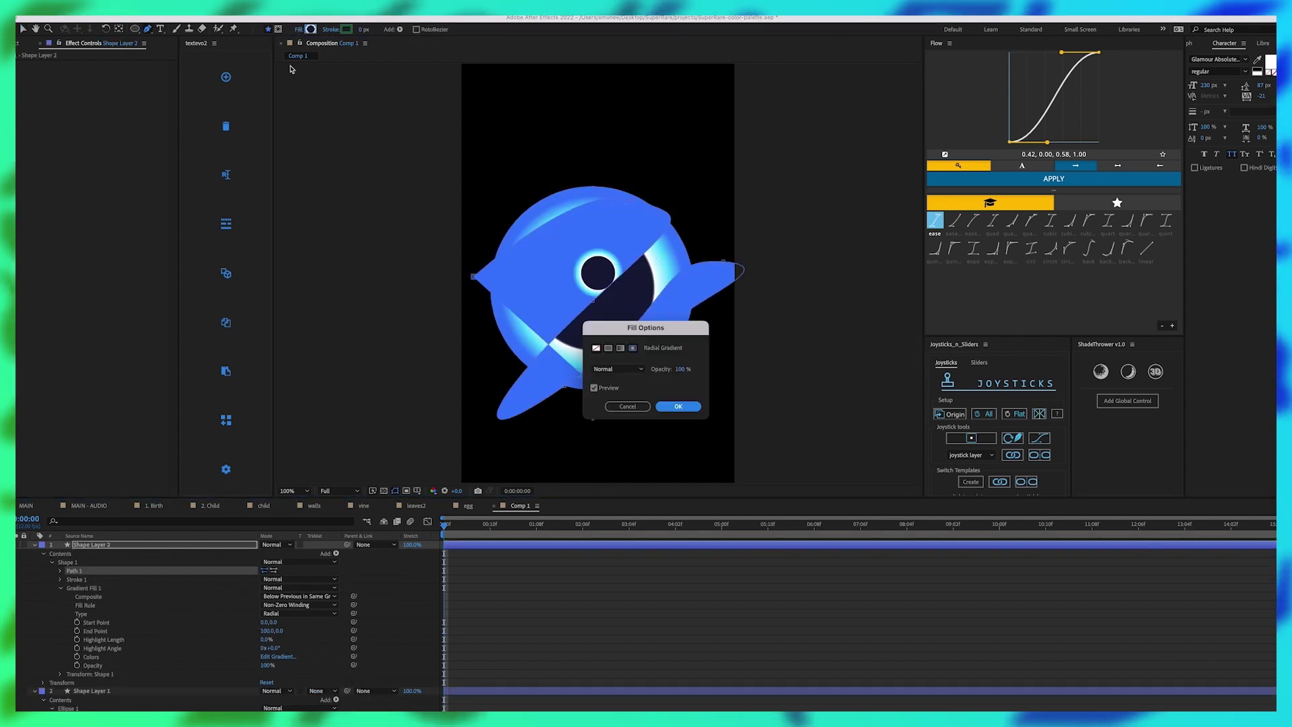
left_click(596, 349)
left_click(677, 407)
left_click_drag(364, 30, 408, 29)
Step: Change the zigzag's stroke to a linear gradient and stretch it diagonally across the shape
left_click(330, 29)
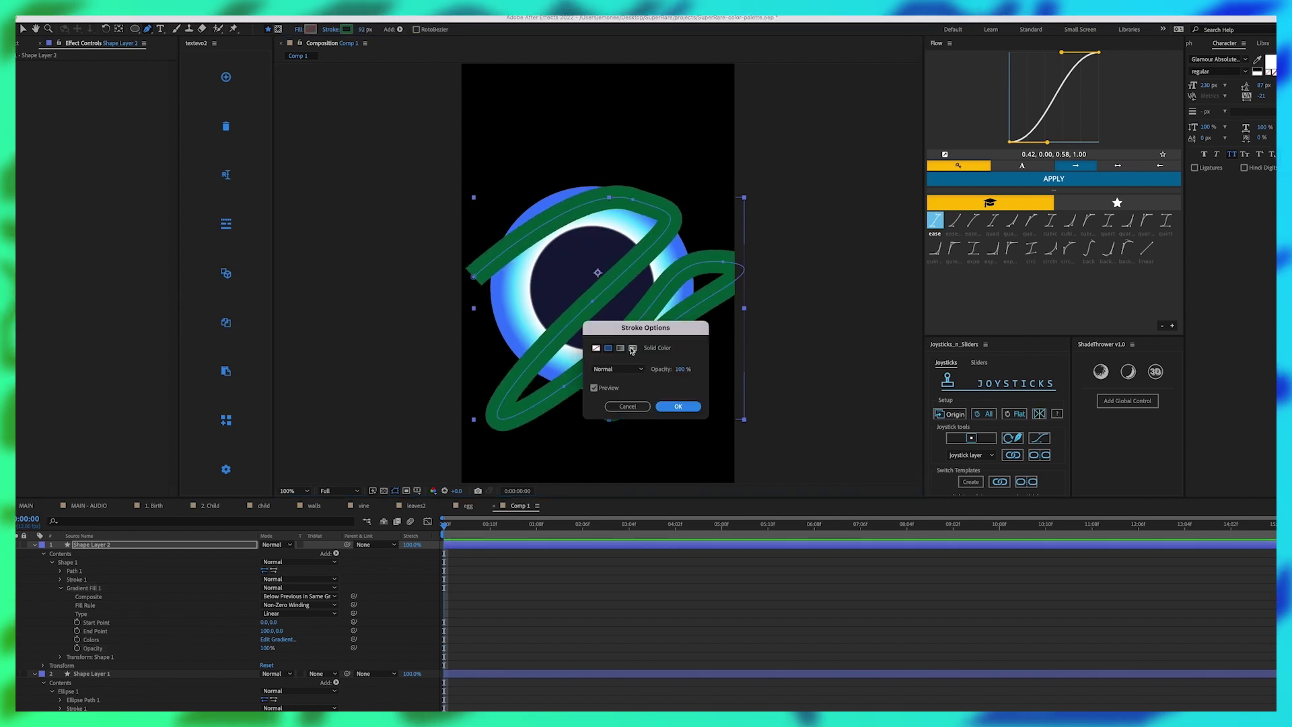
left_click(621, 348)
left_click(677, 407)
key("v")
mouse_move(624, 273)
left_mouse_down()
mouse_move(669, 231)
mouse_move(498, 381)
left_mouse_up()
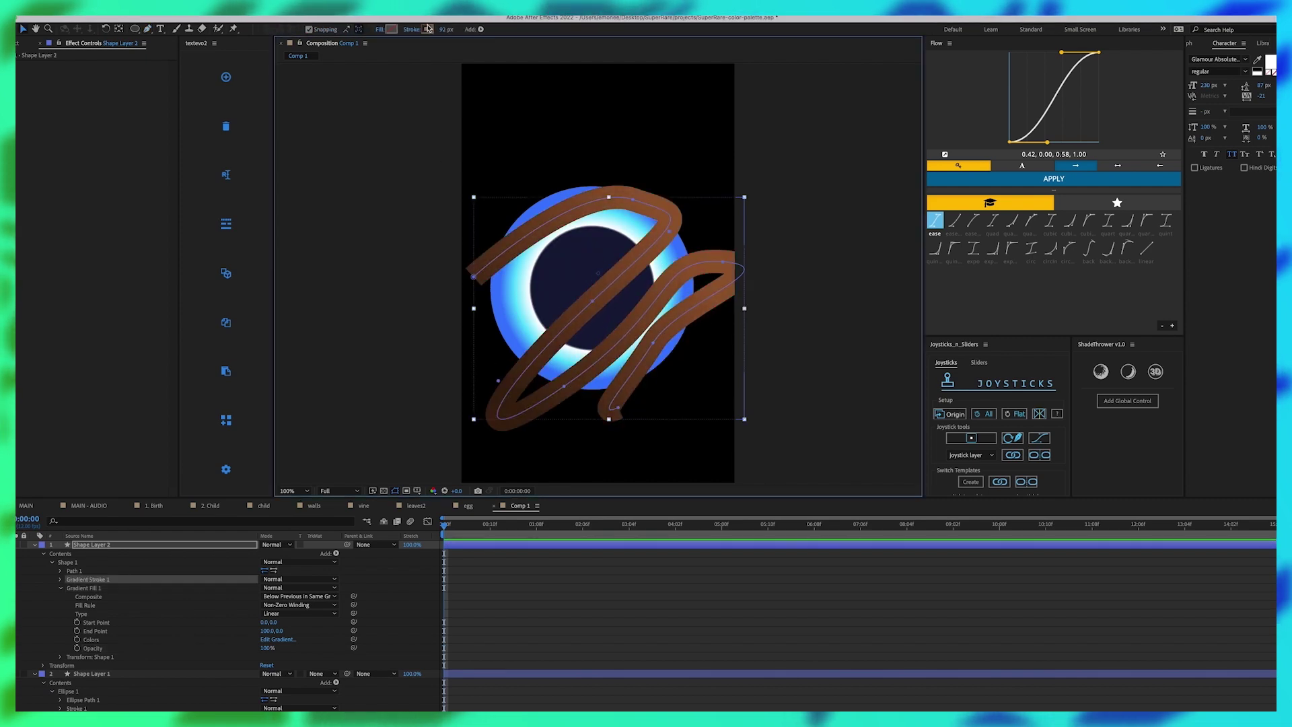
Step: Recolour the stroke's gradient stops to blend from magenta to orange
left_click(427, 30)
left_click(302, 316)
left_click(213, 361)
left_click(100, 316)
left_click(240, 363)
left_click(211, 373)
left_click_drag(211, 373, 214, 398)
left_click(336, 278)
Step: Apply Turbulent Displace to Shape Layer 2 and raise its Amount to 200
left_click(92, 544)
left_click(34, 544)
key("ctrl+space")
type("turb")
key("Return")
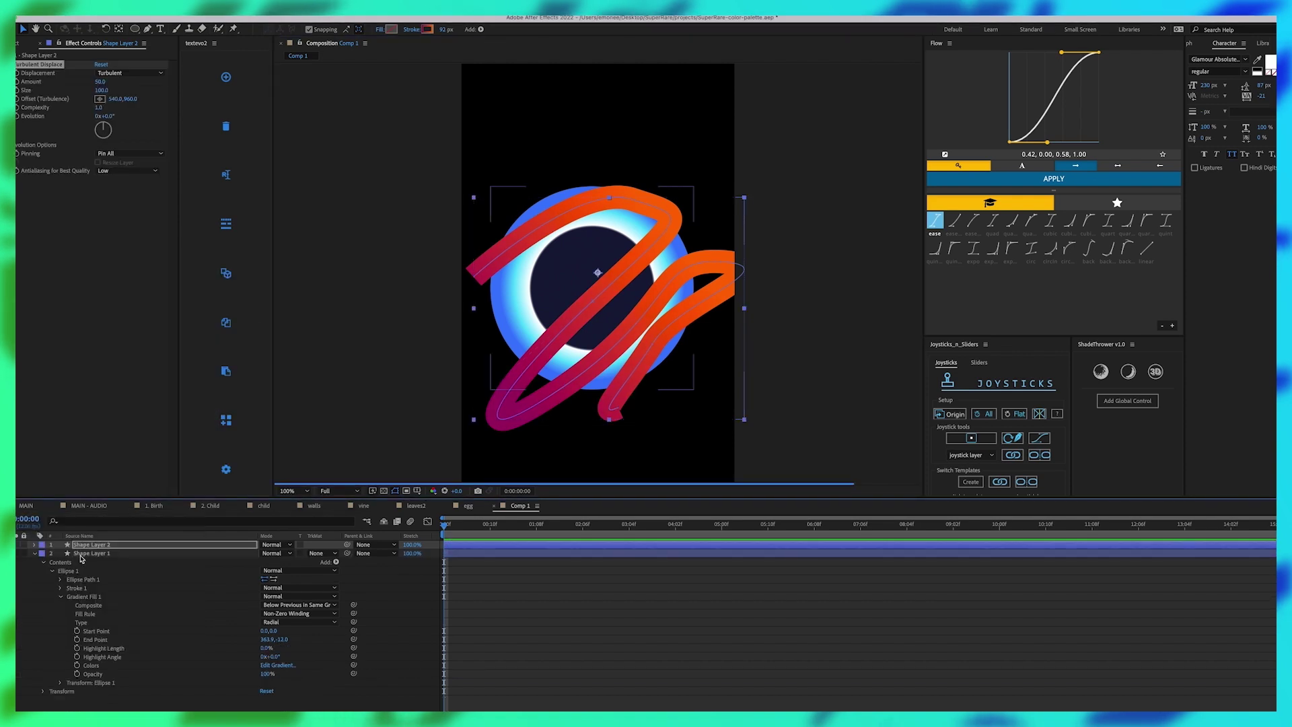
left_click_drag(104, 82, 180, 82)
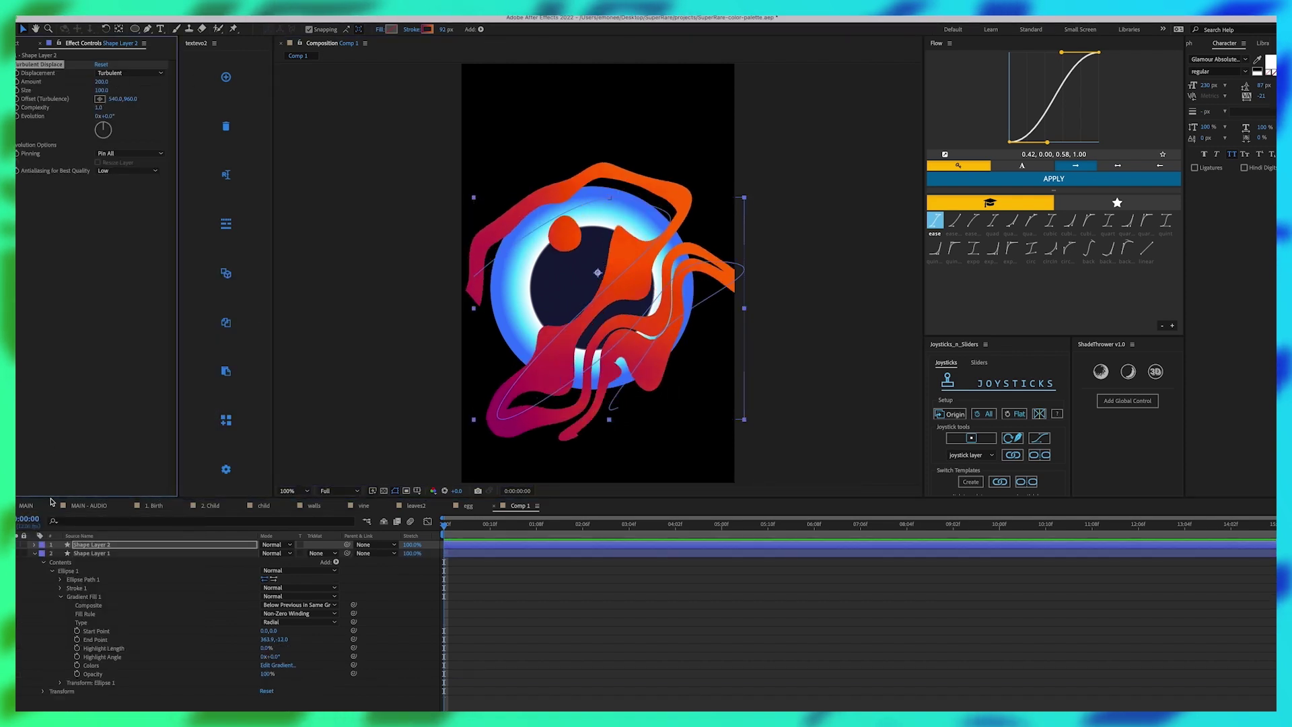
Step: Enable Preserve Transparency on Shape Layer 2 and soften it with Fast Box Blur at a radius of 58
left_click(300, 544)
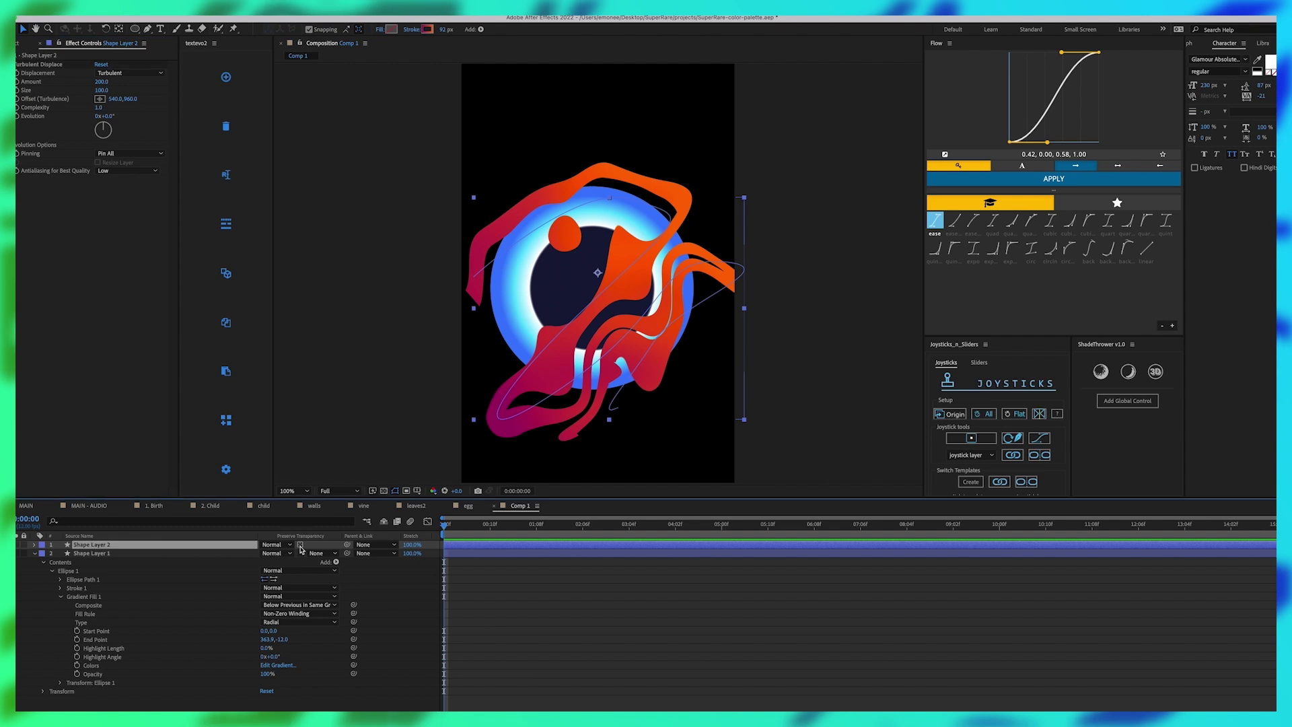
left_click(296, 563)
left_click(176, 545)
left_click_drag(100, 187, 127, 187)
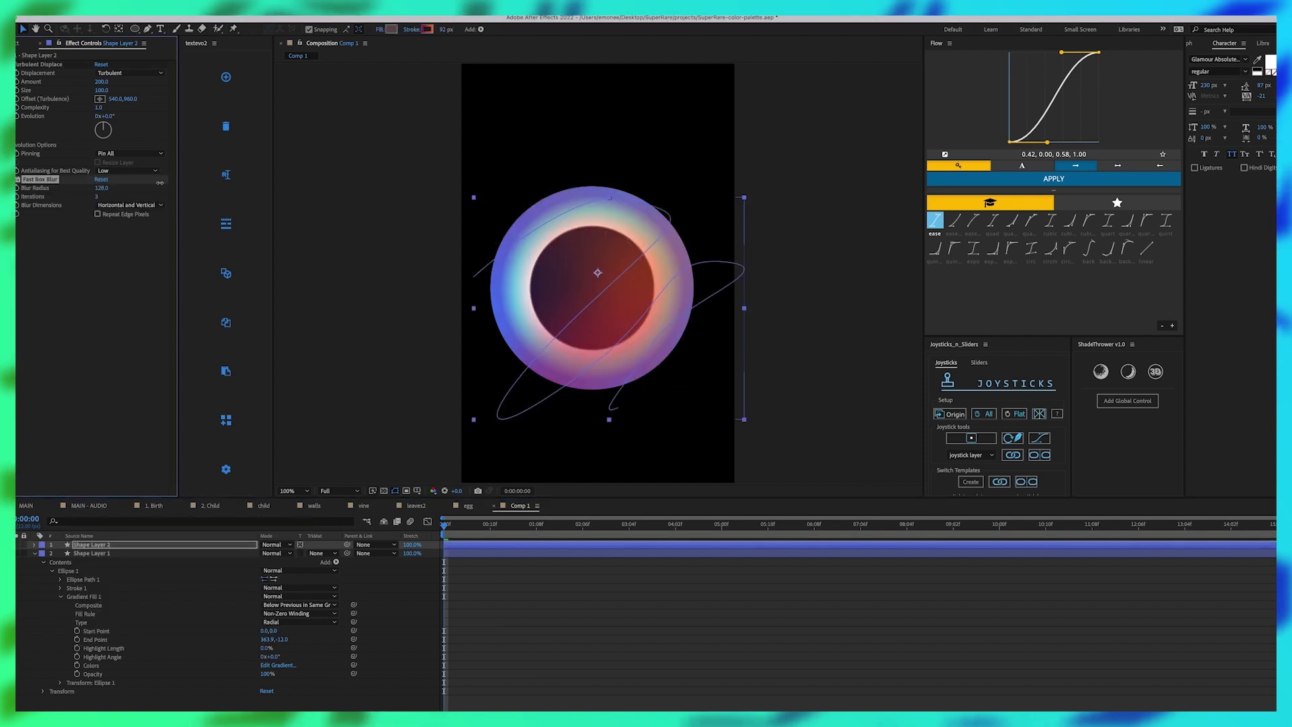
Step: Try Add and other blending modes on Shape Layer 2, set it to Darken, and collapse Shape Layer 1
left_click(277, 545)
left_click(275, 377)
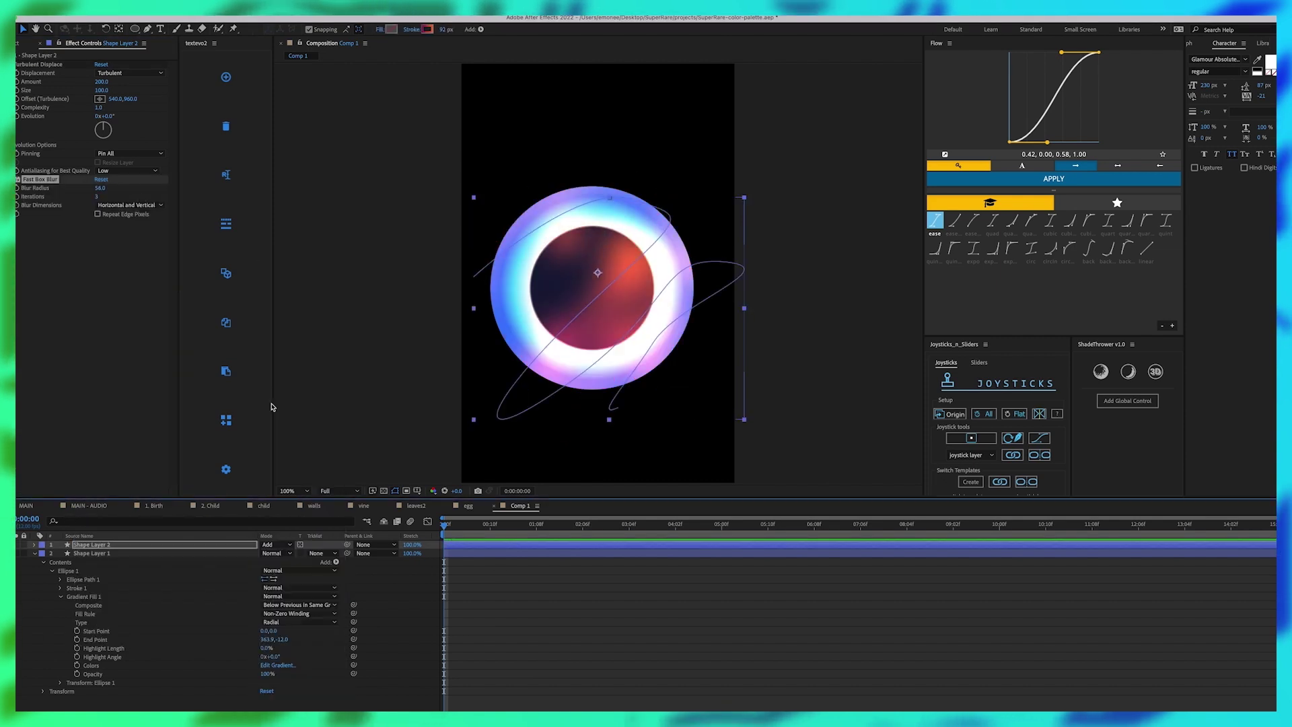
left_click(276, 545)
left_click(287, 463)
left_click(275, 544)
left_click(305, 311)
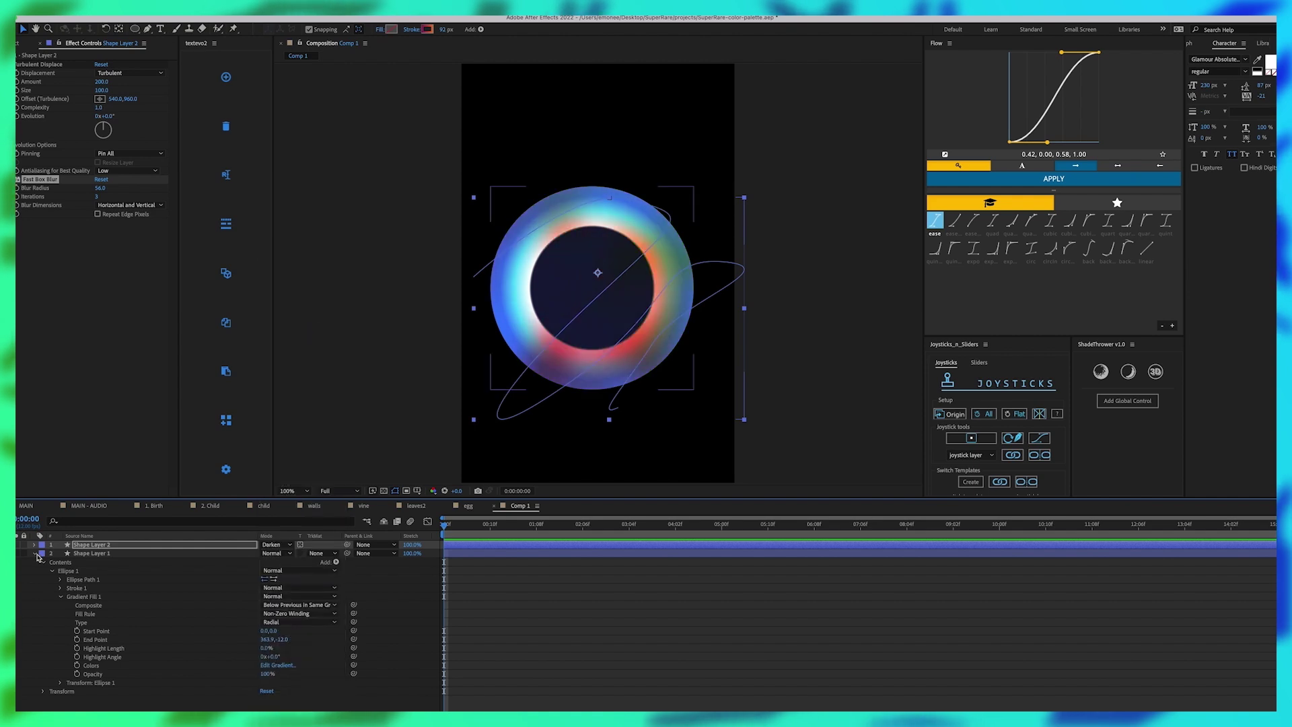
left_click(189, 563)
Step: Move the dark colour stop of Shape Layer 1's radial gradient inward to soften the edge of the dark centre
left_click(113, 545)
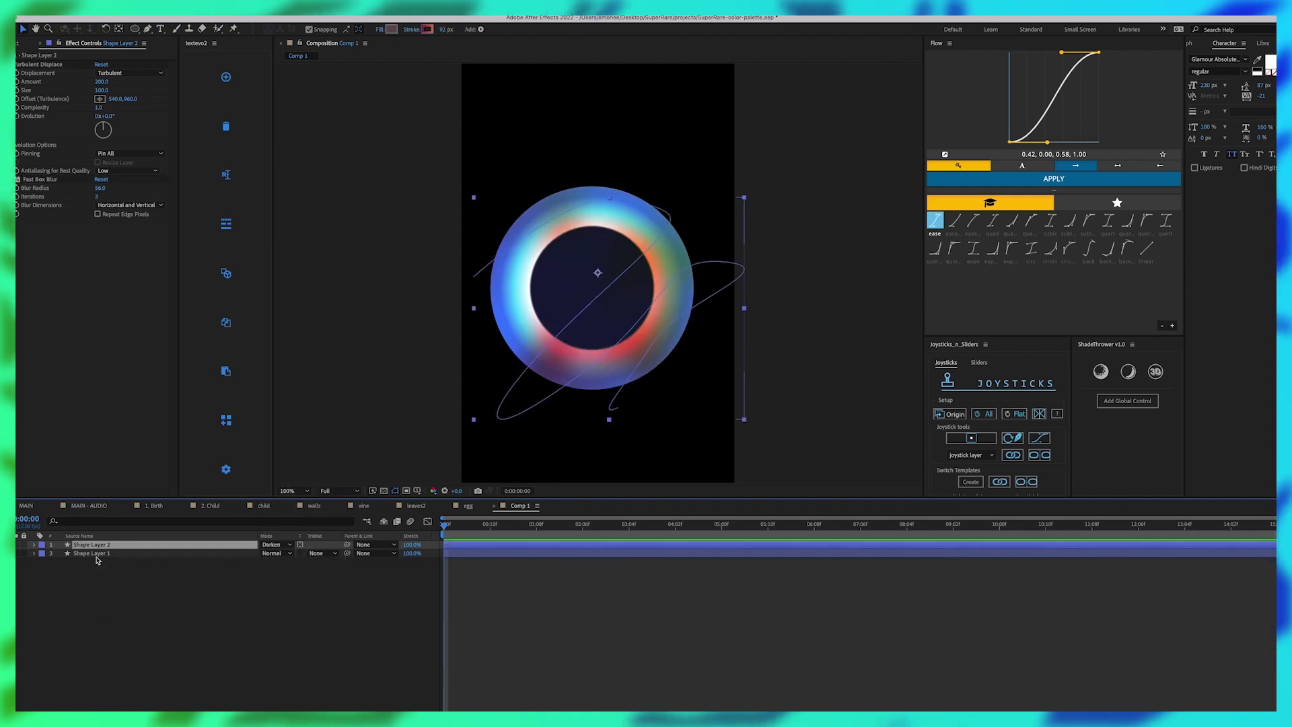
left_click(99, 554)
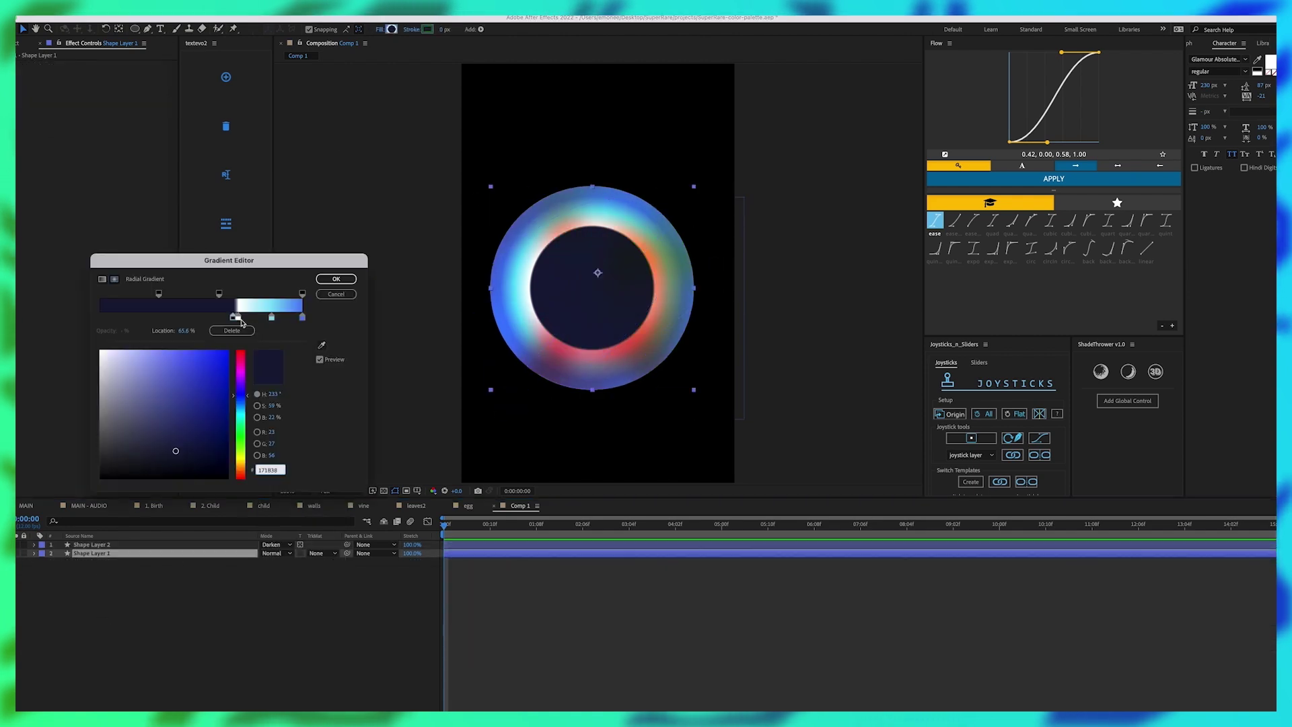
left_click_drag(236, 317, 178, 317)
left_click(336, 279)
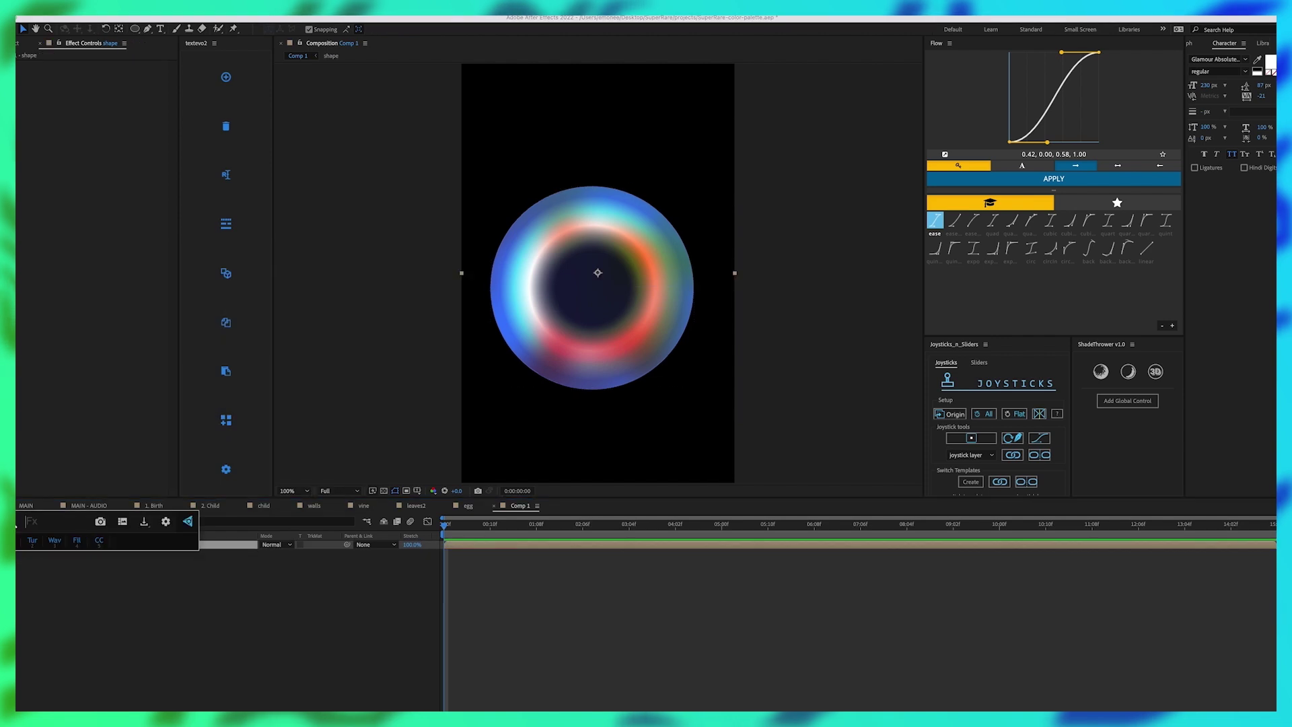
Step: Apply CC Glass to the shape precomp and set Softness to 22.1, Height to 52 and Displacement to -123
type("gl")
key("Down")
key("Return")
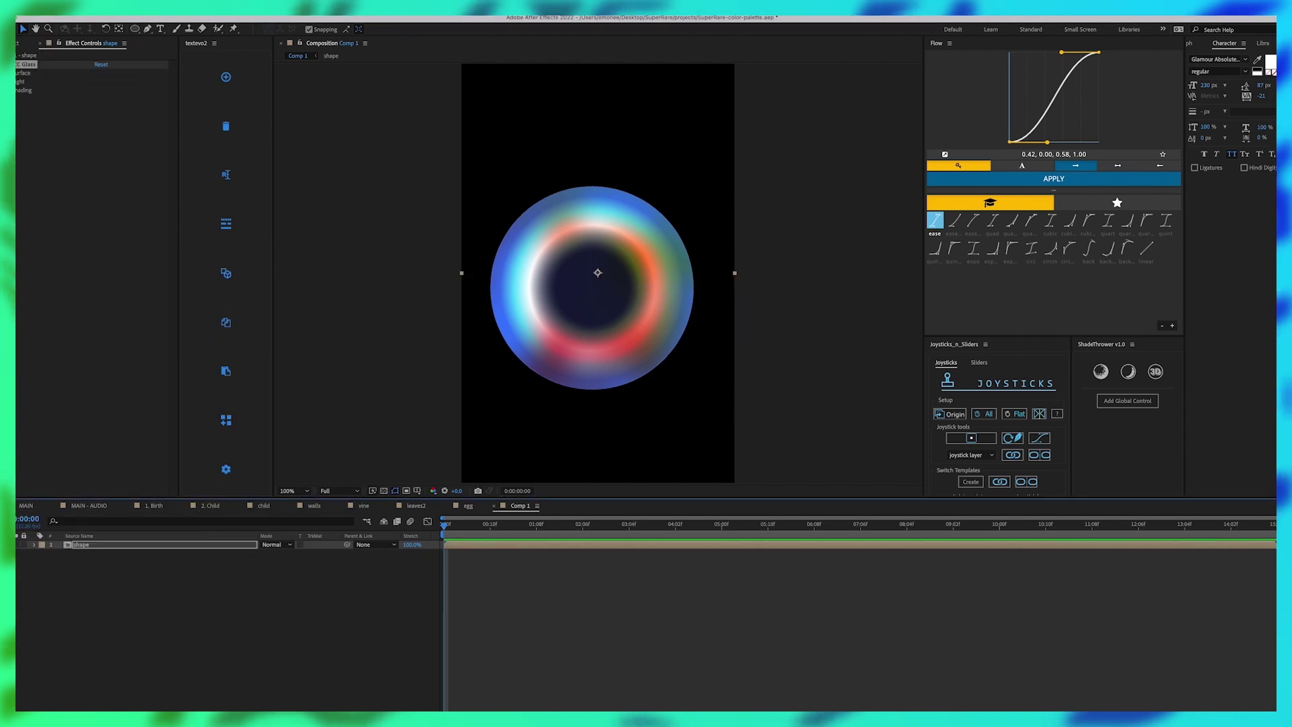
left_click(8, 73)
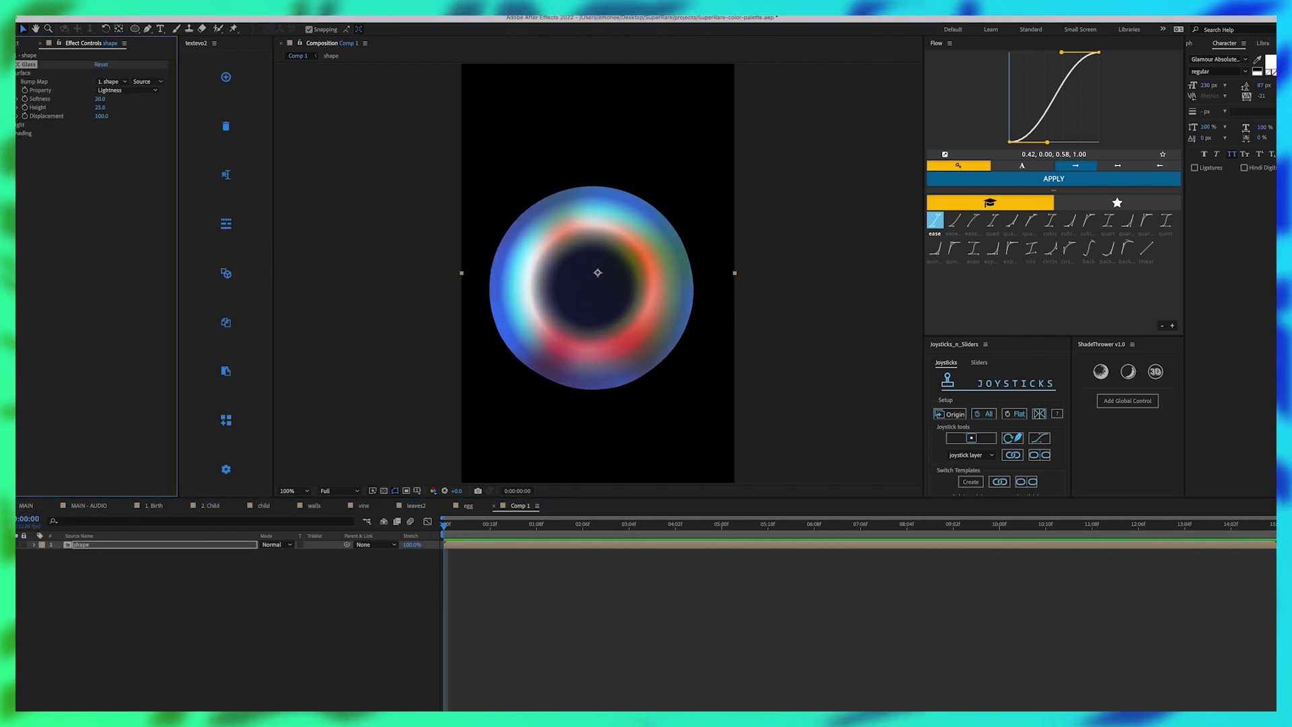
mouse_move(99, 99)
left_mouse_down()
mouse_move(160, 99)
mouse_move(112, 99)
mouse_move(95, 116)
mouse_move(53, 108)
mouse_move(92, 107)
mouse_move(79, 108)
left_mouse_up()
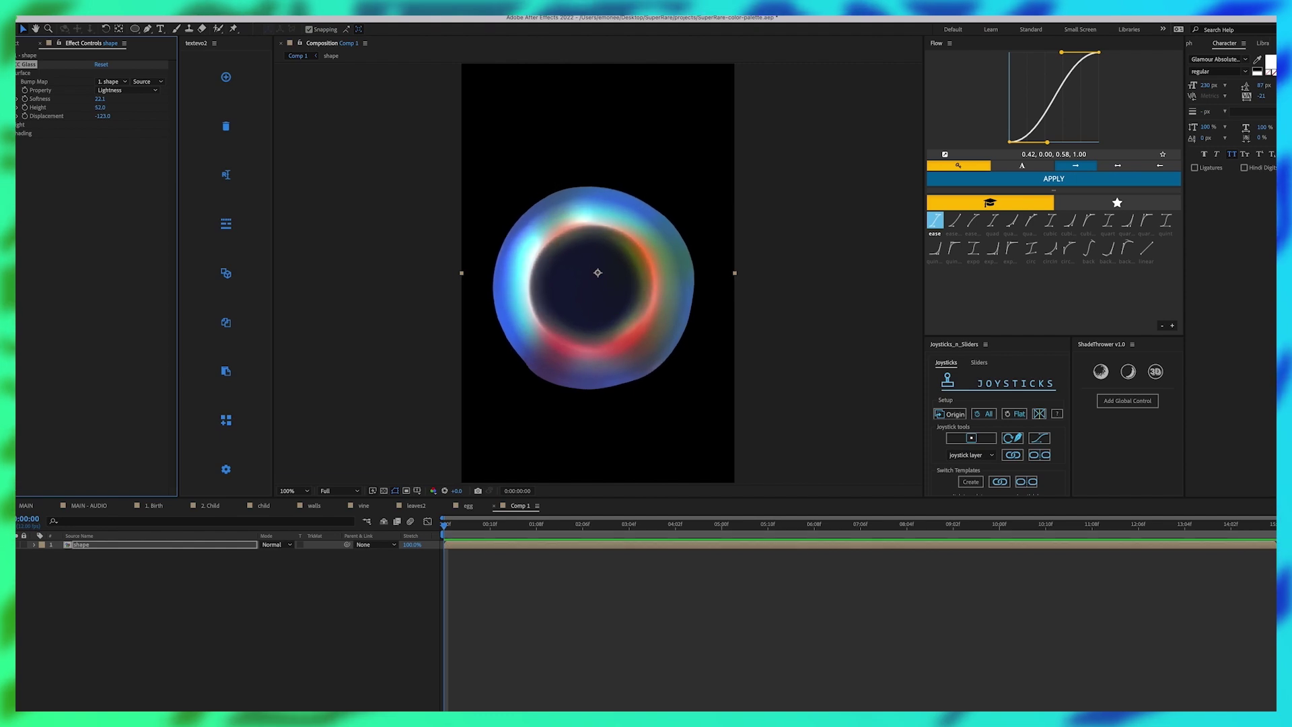
Step: Expand CC Glass's Light settings and try a different Light Direction, undoing the change
left_click(9, 125)
left_click_drag(109, 185, 387, 185)
key("super+z")
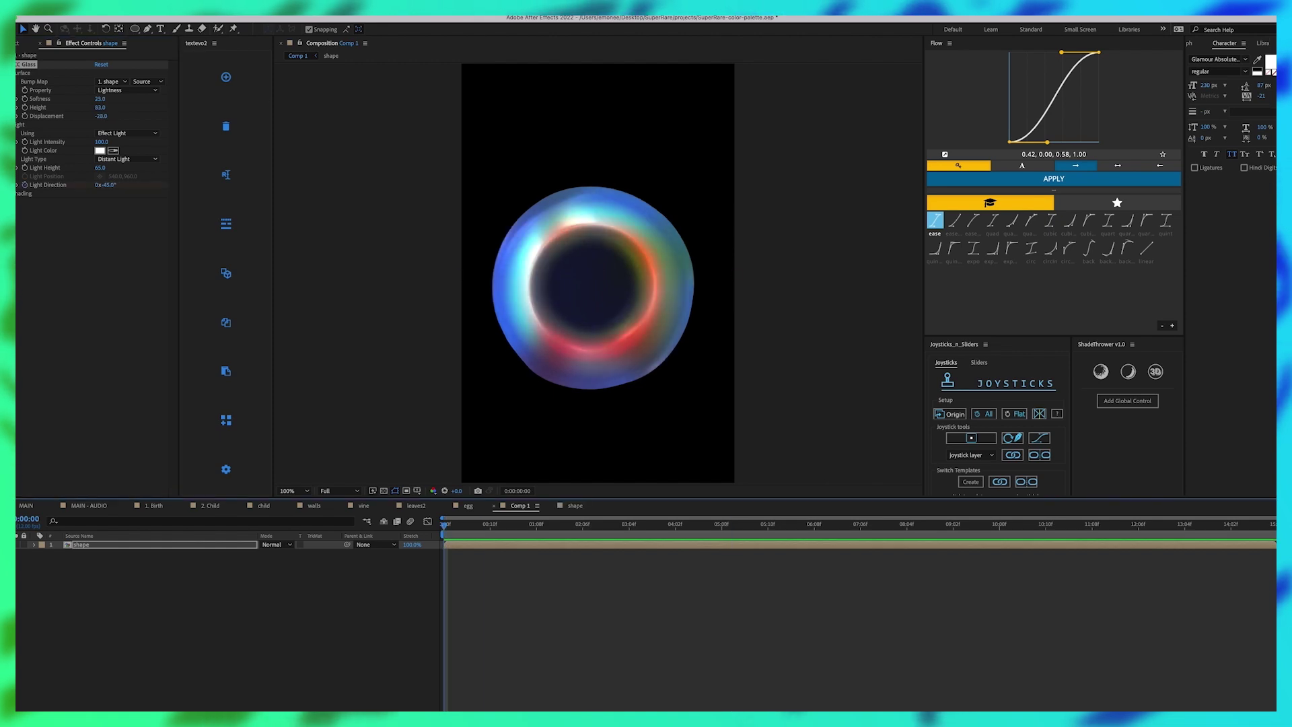
Step: Preview the moving glass highlights in Comp 1, and inspect the gradient layers inside the shape precomp before returning
key("space")
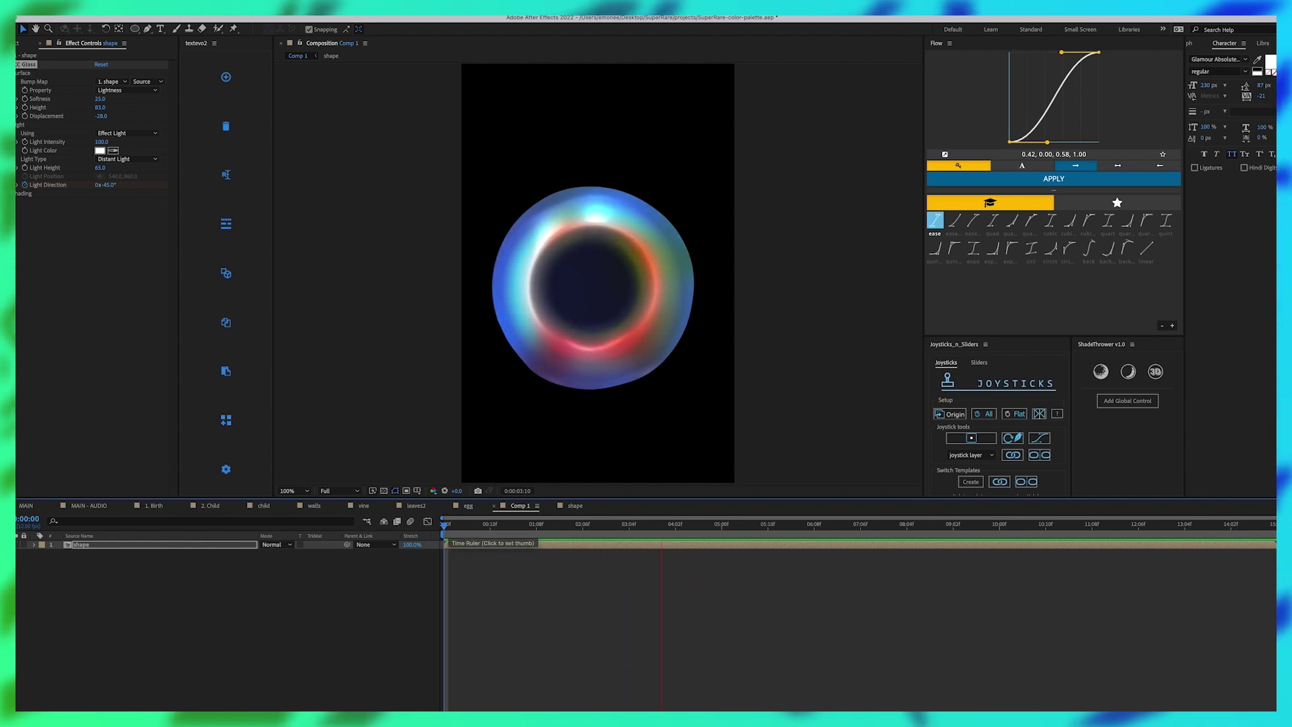
key("space")
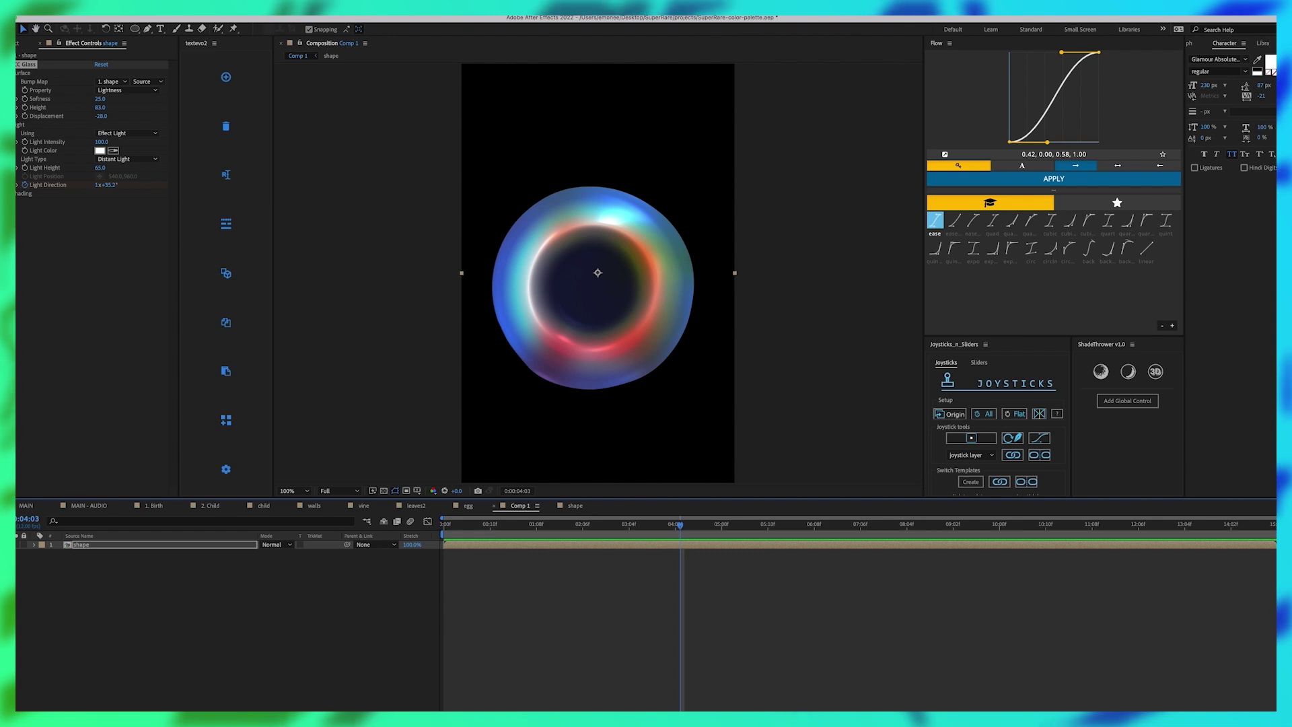
double_click(595, 296)
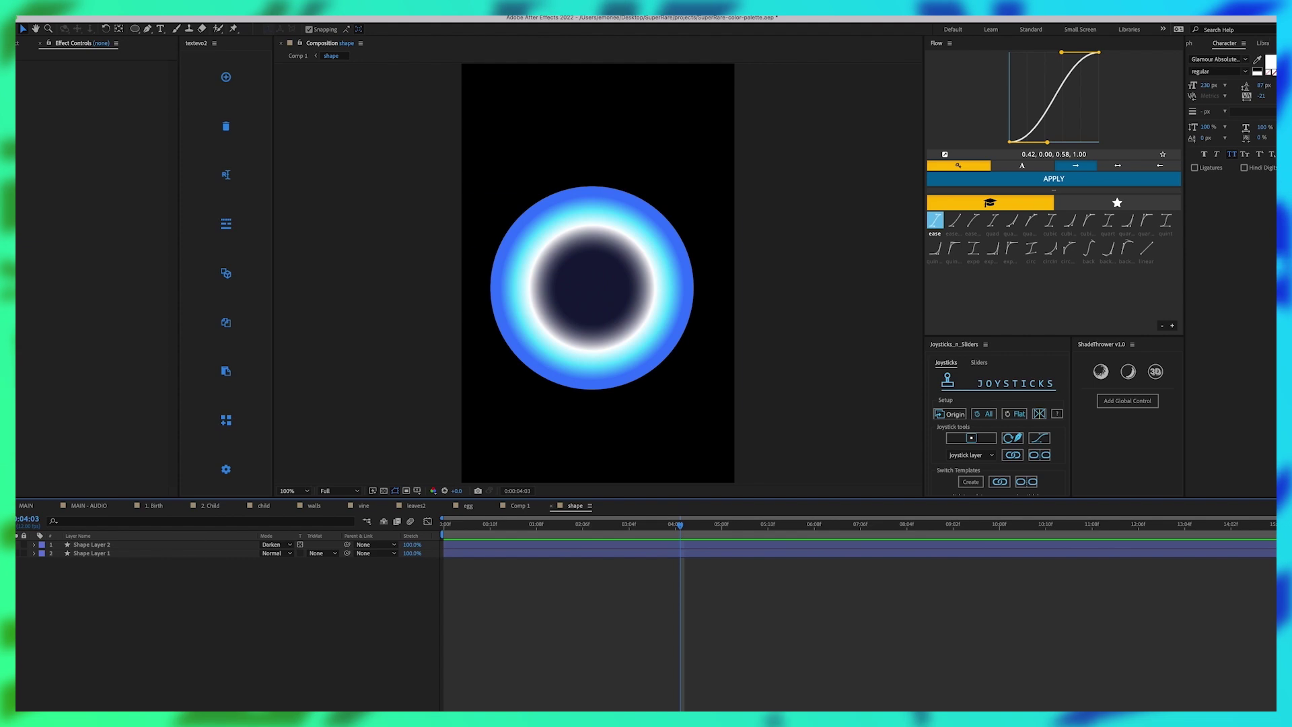
left_click(3, 544)
left_click(298, 56)
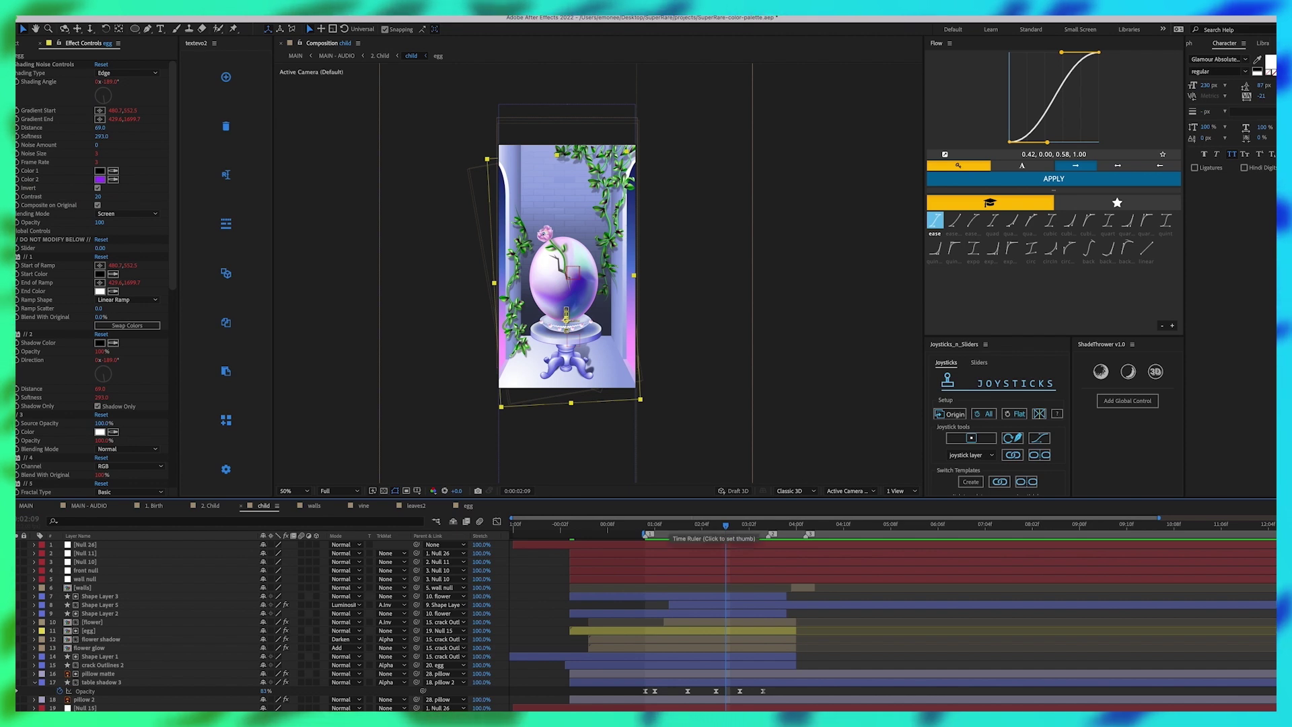
Step: Review the cracking egg animation in the child composition through playback and frame-by-frame stepping, returning to about 0:00:01:07
left_click_drag(726, 524, 665, 525)
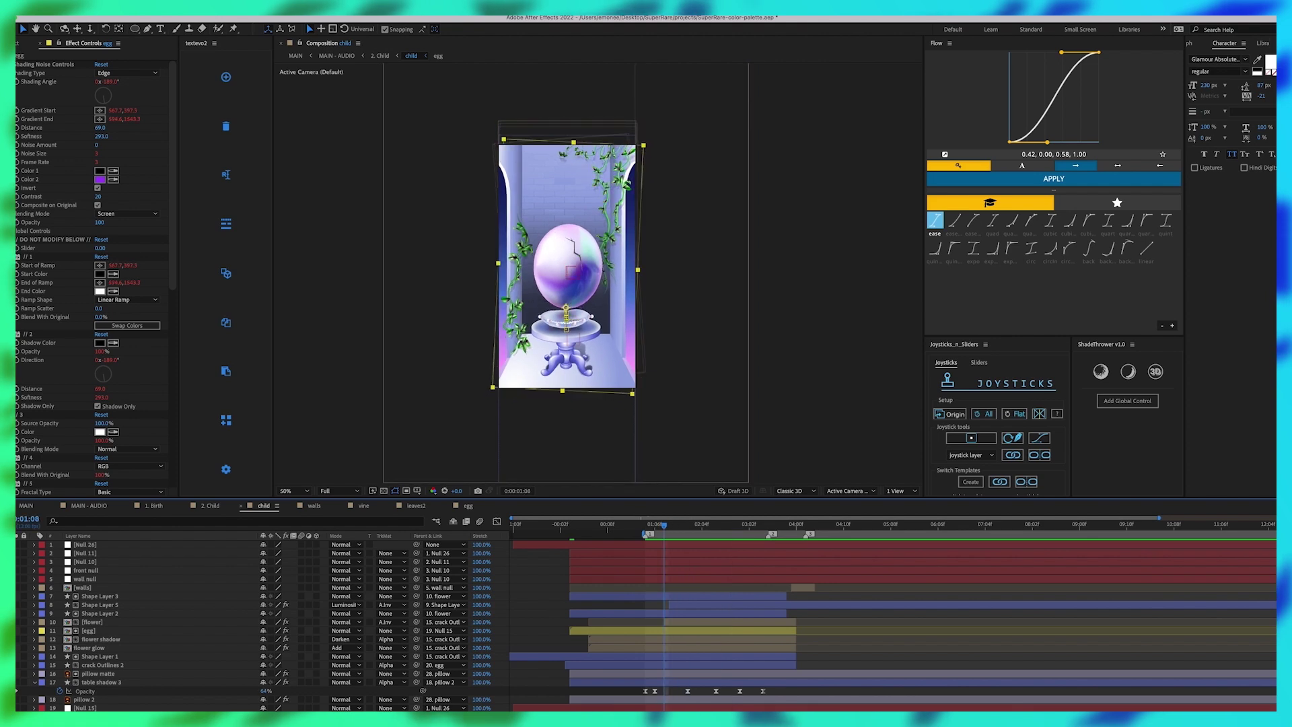
key("space")
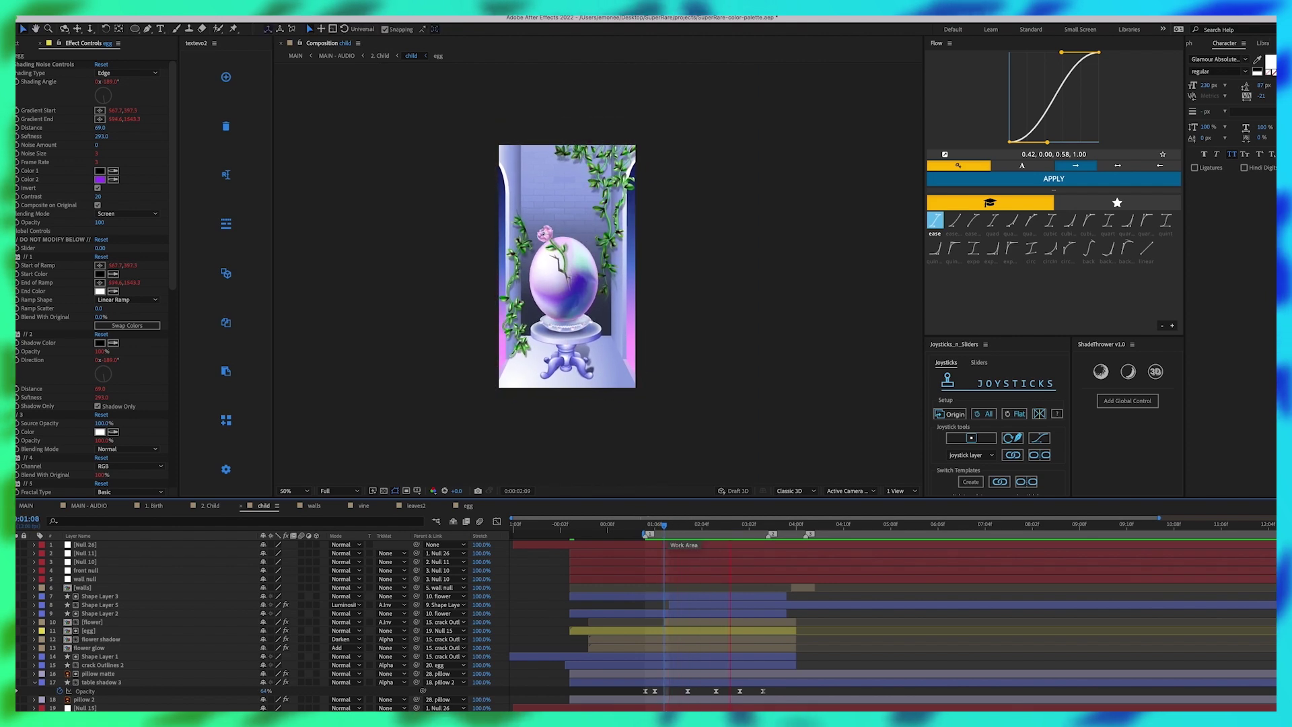
left_click_drag(796, 525, 678, 525)
key("Page_Up")
key("Page_Up")
key("Page_Up")
key("Page_Up")
key("Page_Up")
key("Page_Up")
key("Page_Up")
key("Page_Up")
key("Page_Up")
key("Page_Up")
key("Page_Up")
key("Page_Up")
key("Page_Up")
key("Page_Up")
key("Page_Up")
key("Page_Up")
key("Page_Up")
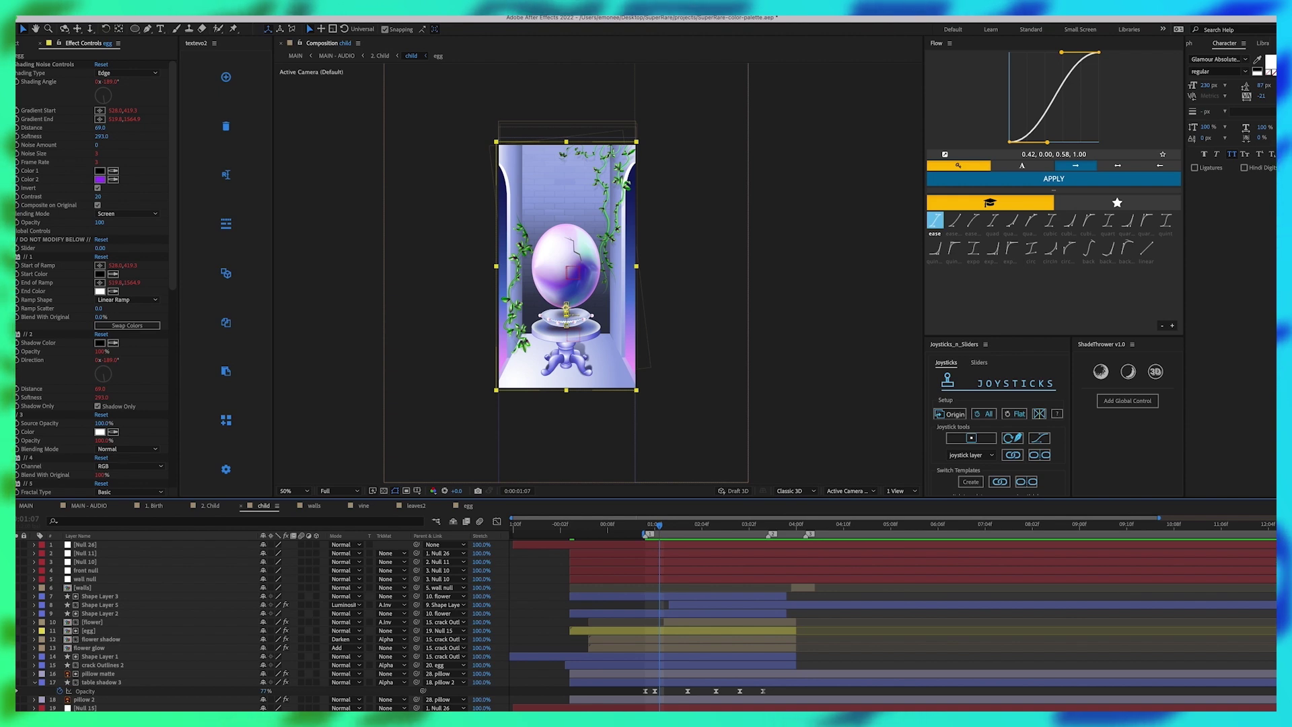
Step: Play the child composition on to the tilting exit and step back frame by frame to 0:00:03:07
key("space")
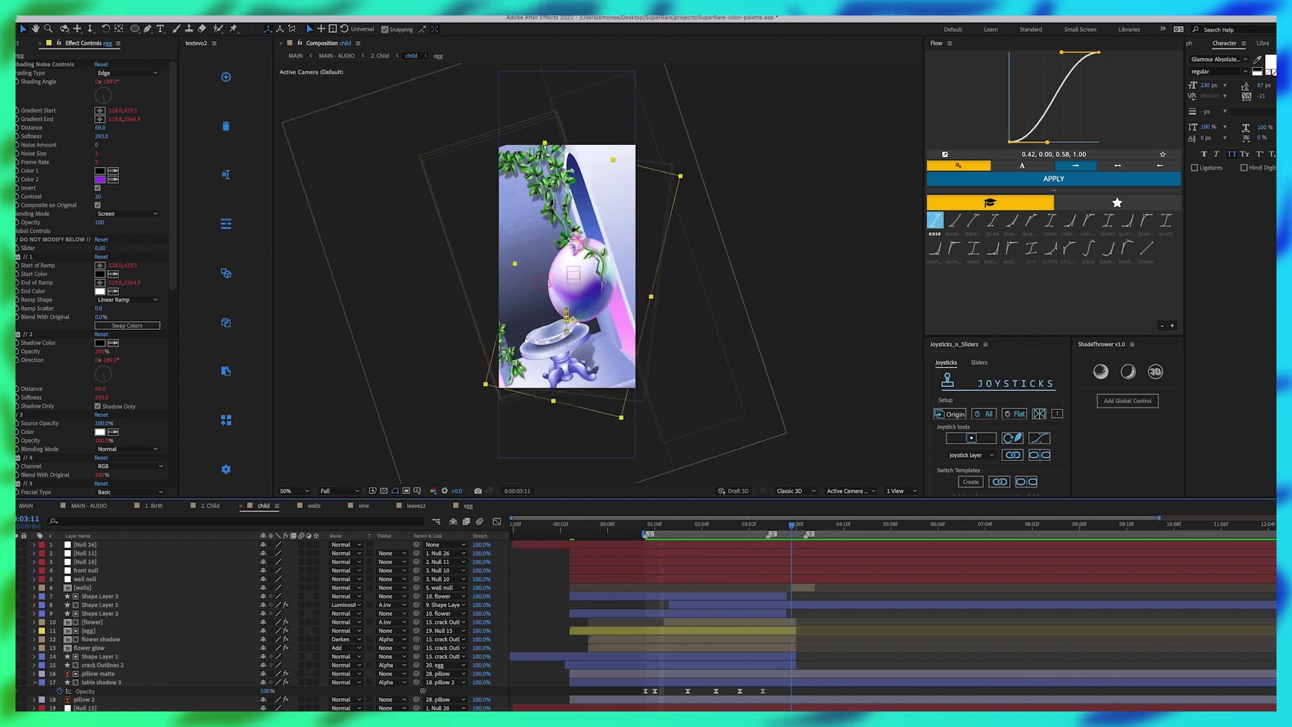
key("Page_Down")
key("Page_Down")
key("Page_Up")
key("Page_Up")
key("Page_Up")
key("Page_Up")
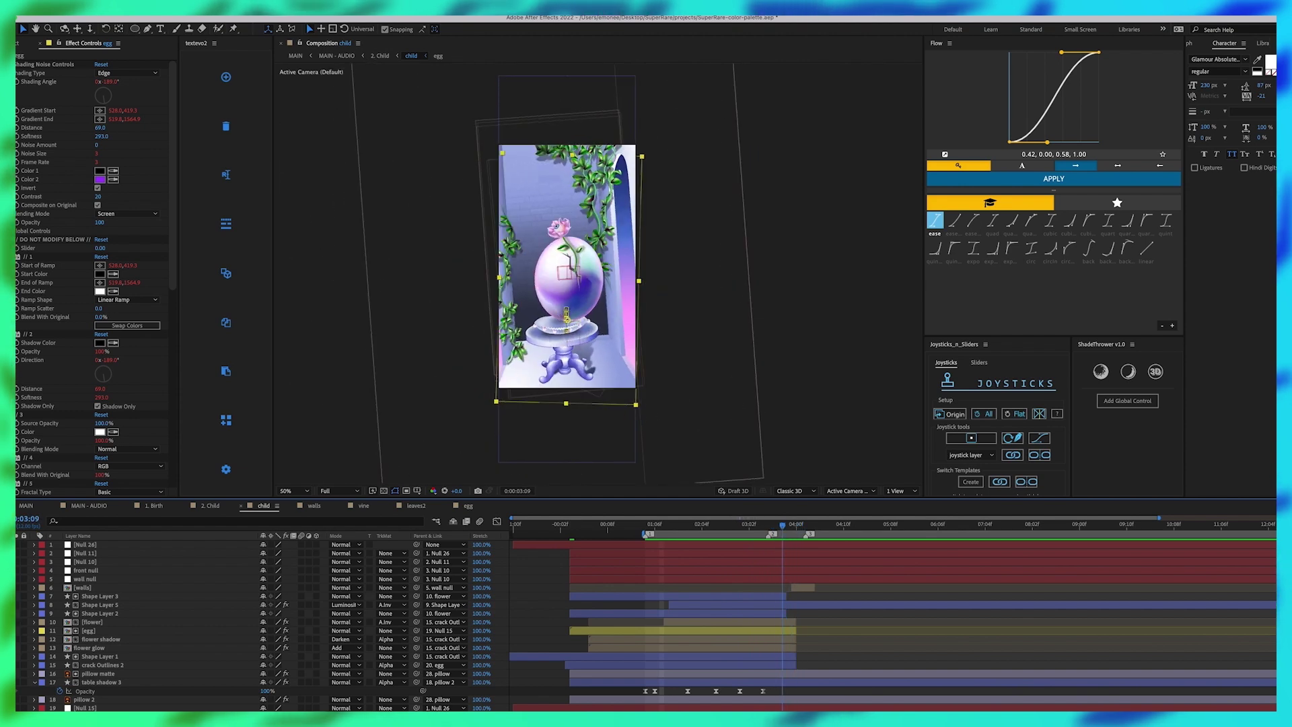
key("Page_Up")
key("Page_Up")
Step: Select the flower layer to inspect its bend effect and step forward through the transition to 0:00:04:01
left_click(92, 622)
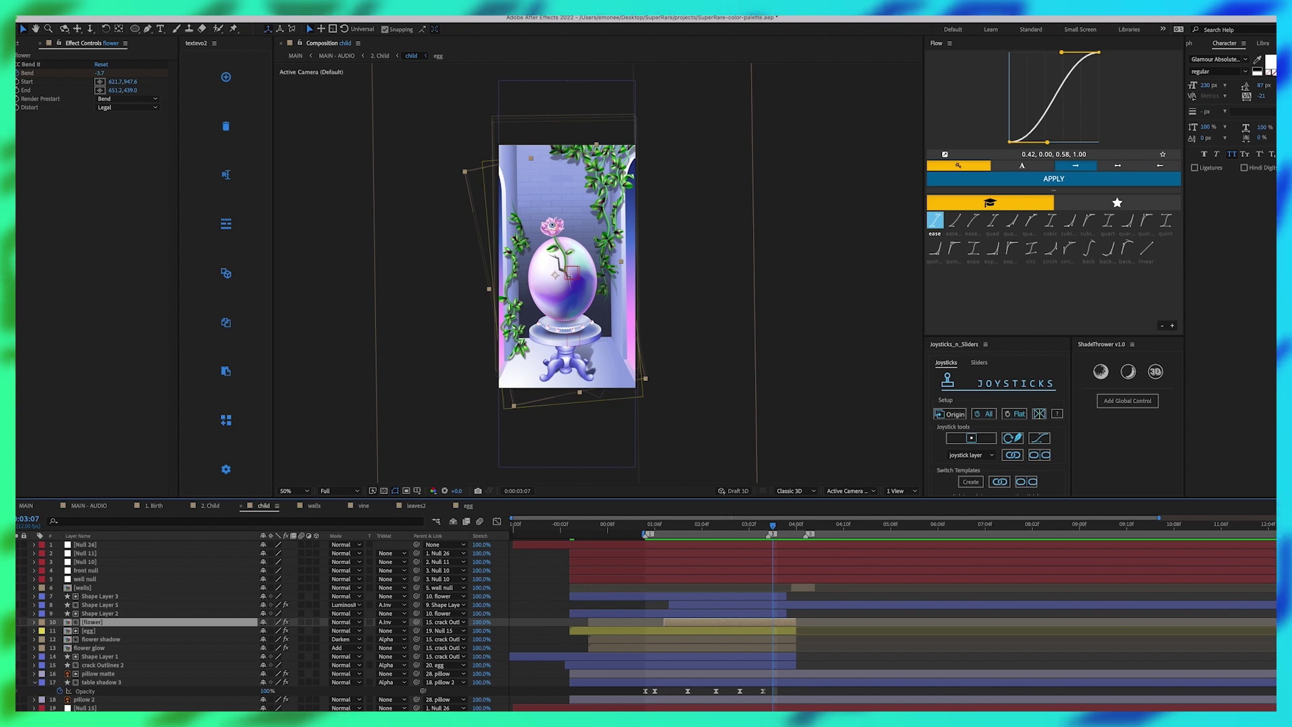
key("Page_Down")
key("Page_Down")
key("Page_Down")
key("Page_Down")
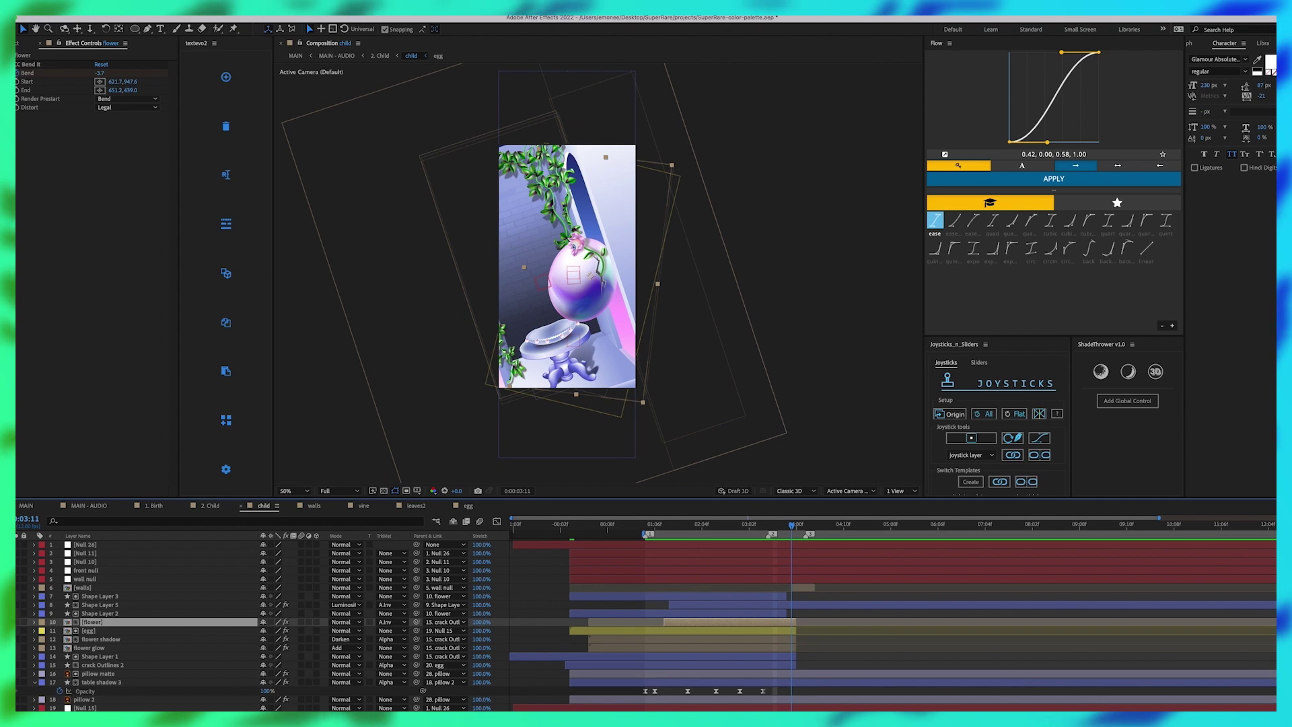
key("Page_Down")
key("Page_Down")
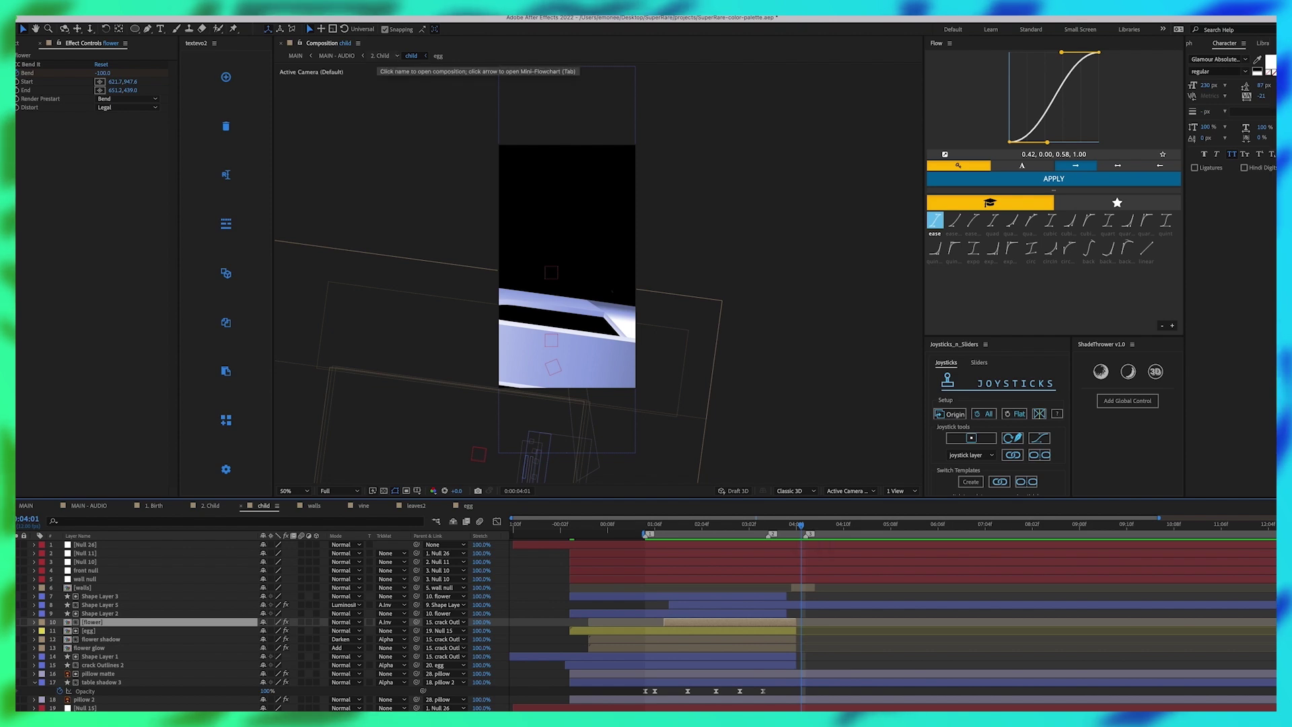
Step: Open the 2. Child composition and scrub to 0:00:04:04 to examine the transition into the face scene
left_click(381, 56)
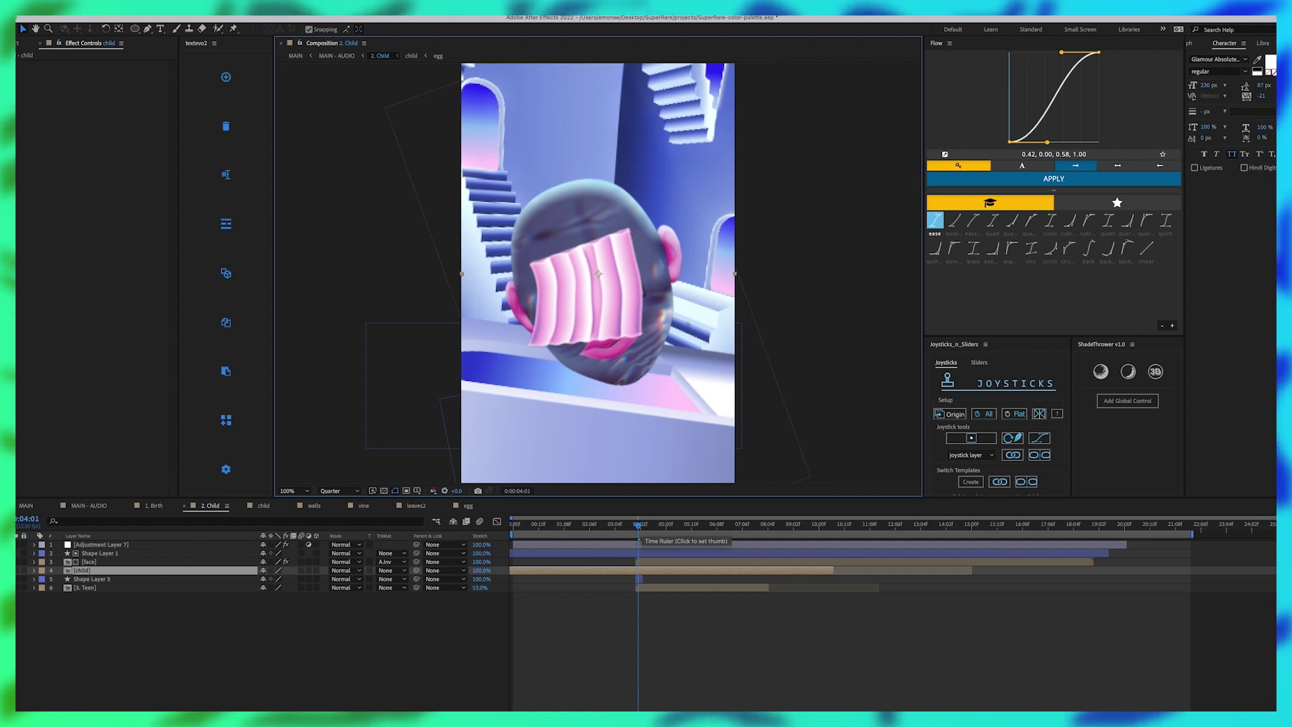
left_click_drag(638, 526, 640, 526)
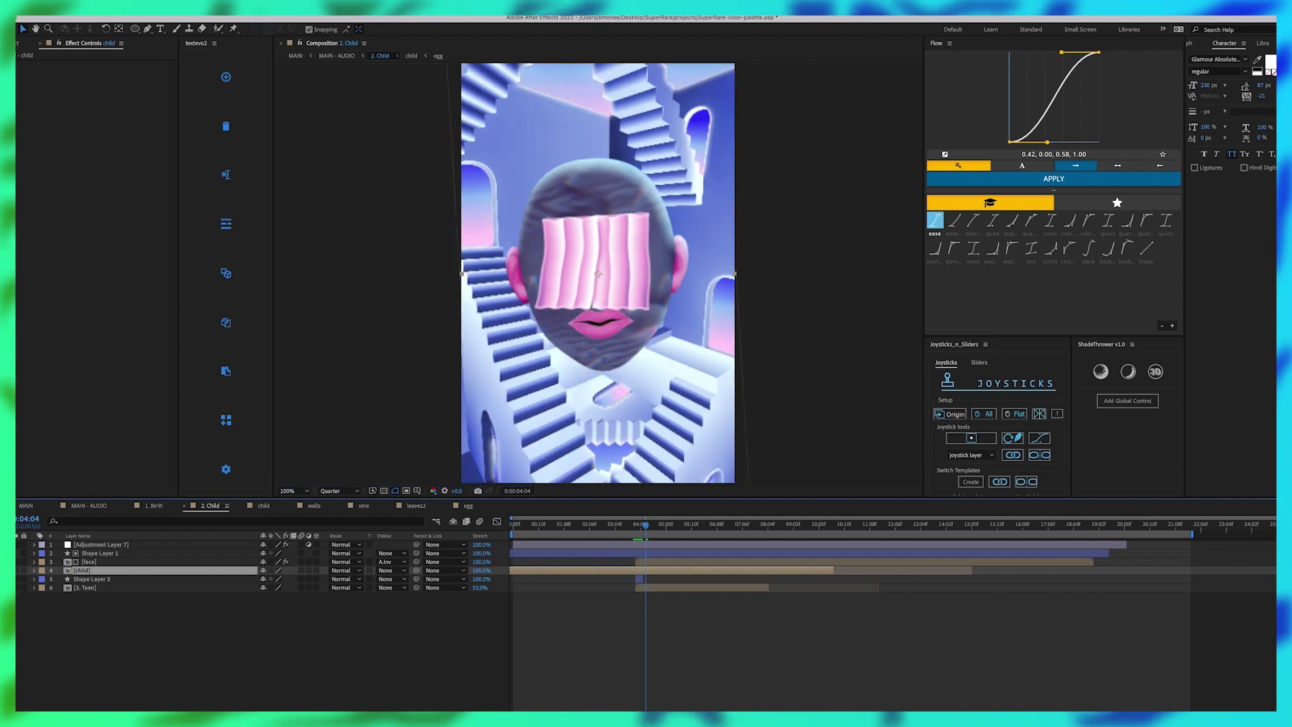